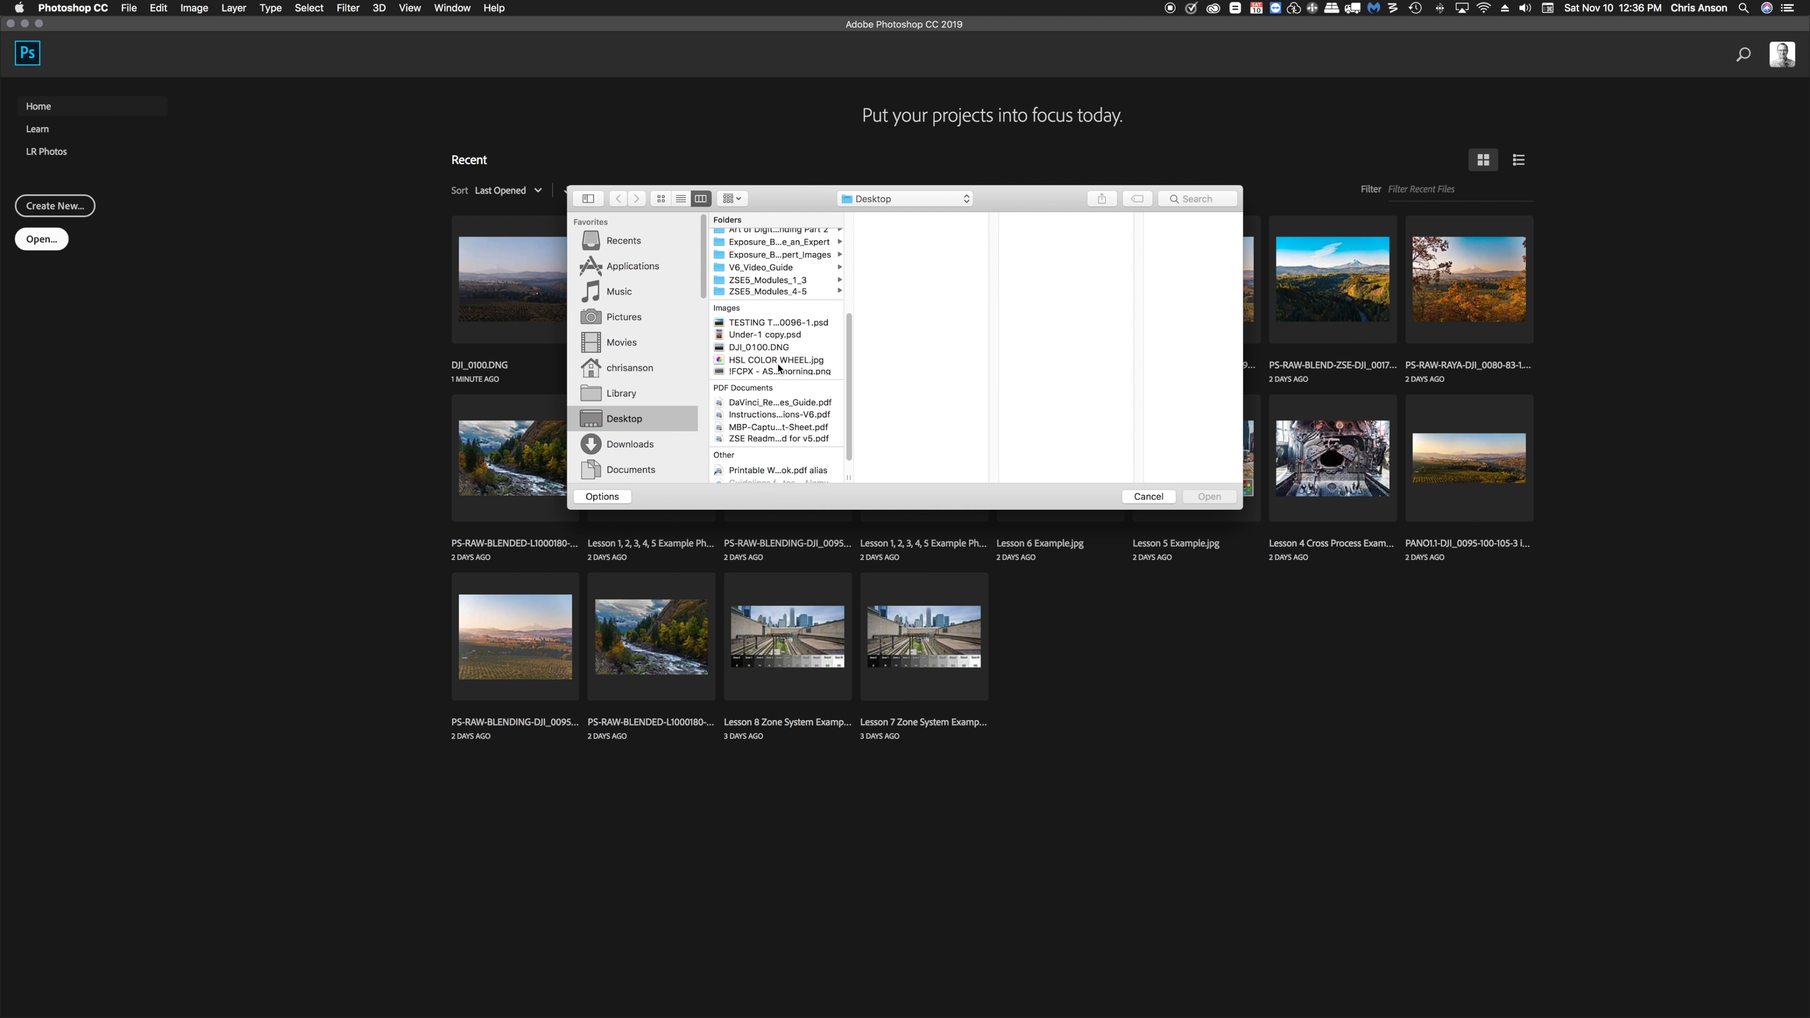
# Open DJI_0100.DNG and set its workflow options to Adobe RGB (1998), 16 Bits/Channel and Open in Photoshop as Smart Objects.
pyautogui.click(758, 348)
pyautogui.click(1210, 496)
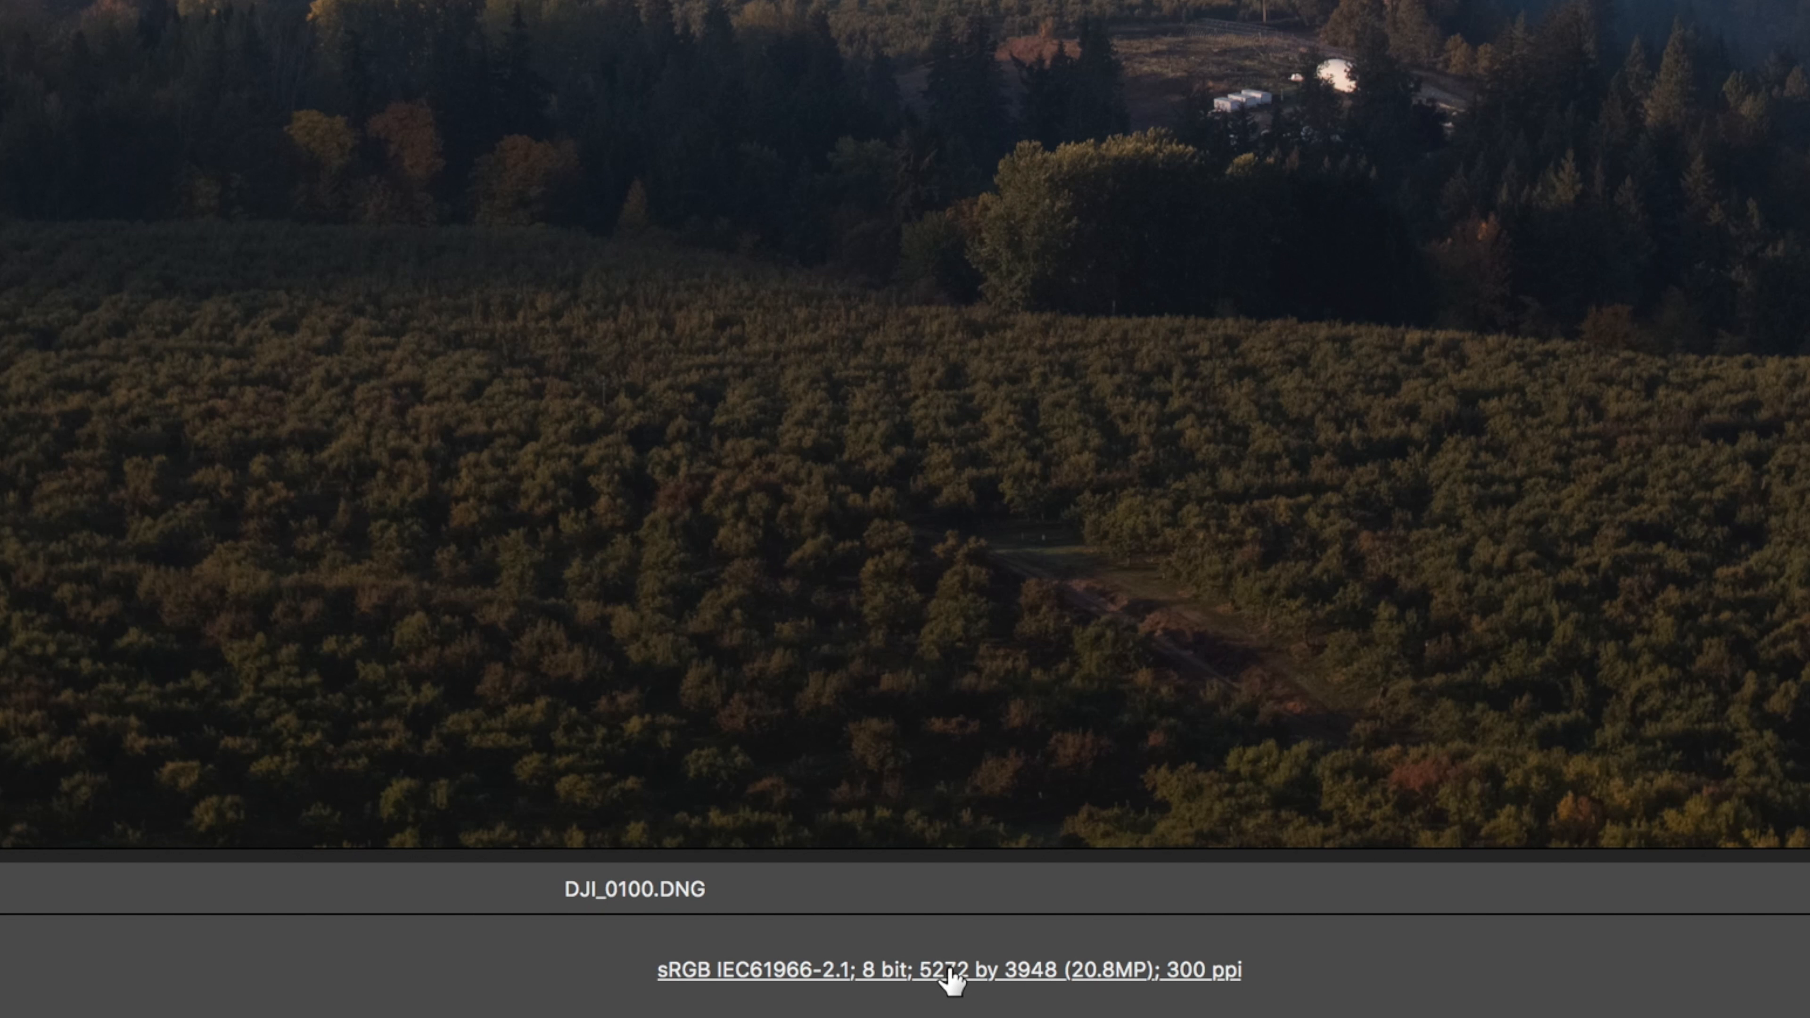
pyautogui.click(949, 976)
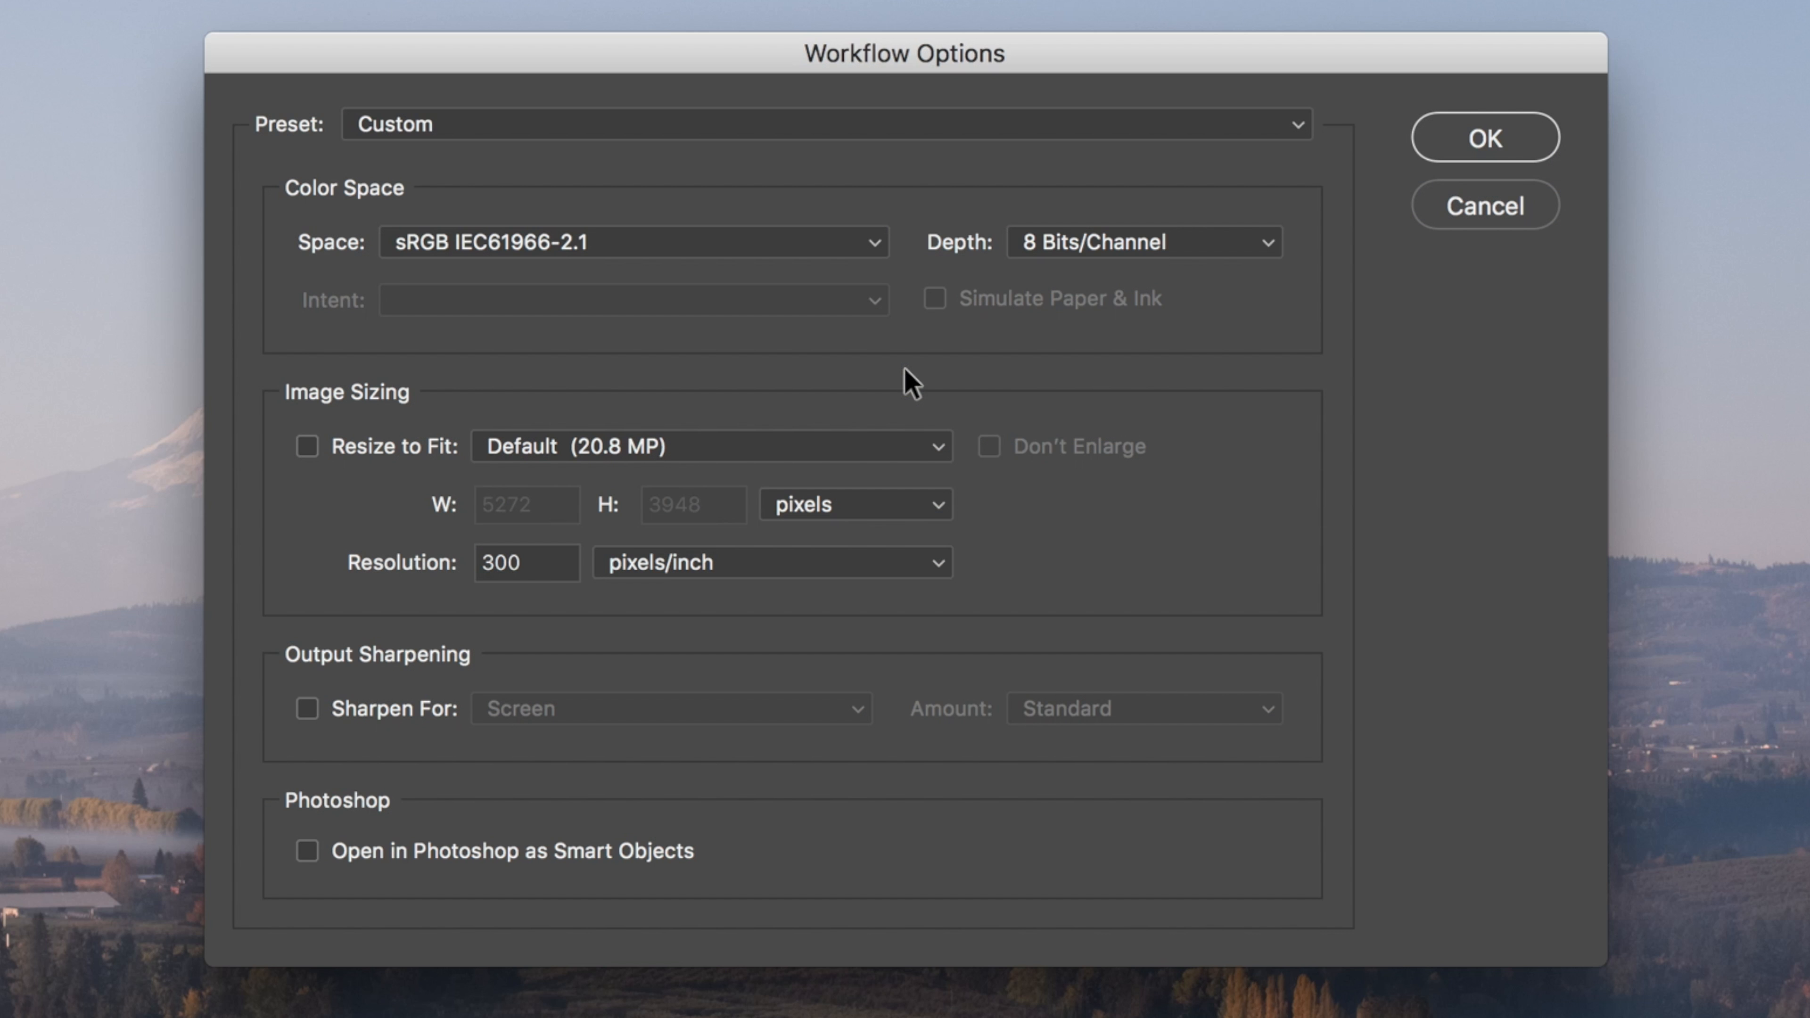
pyautogui.click(876, 251)
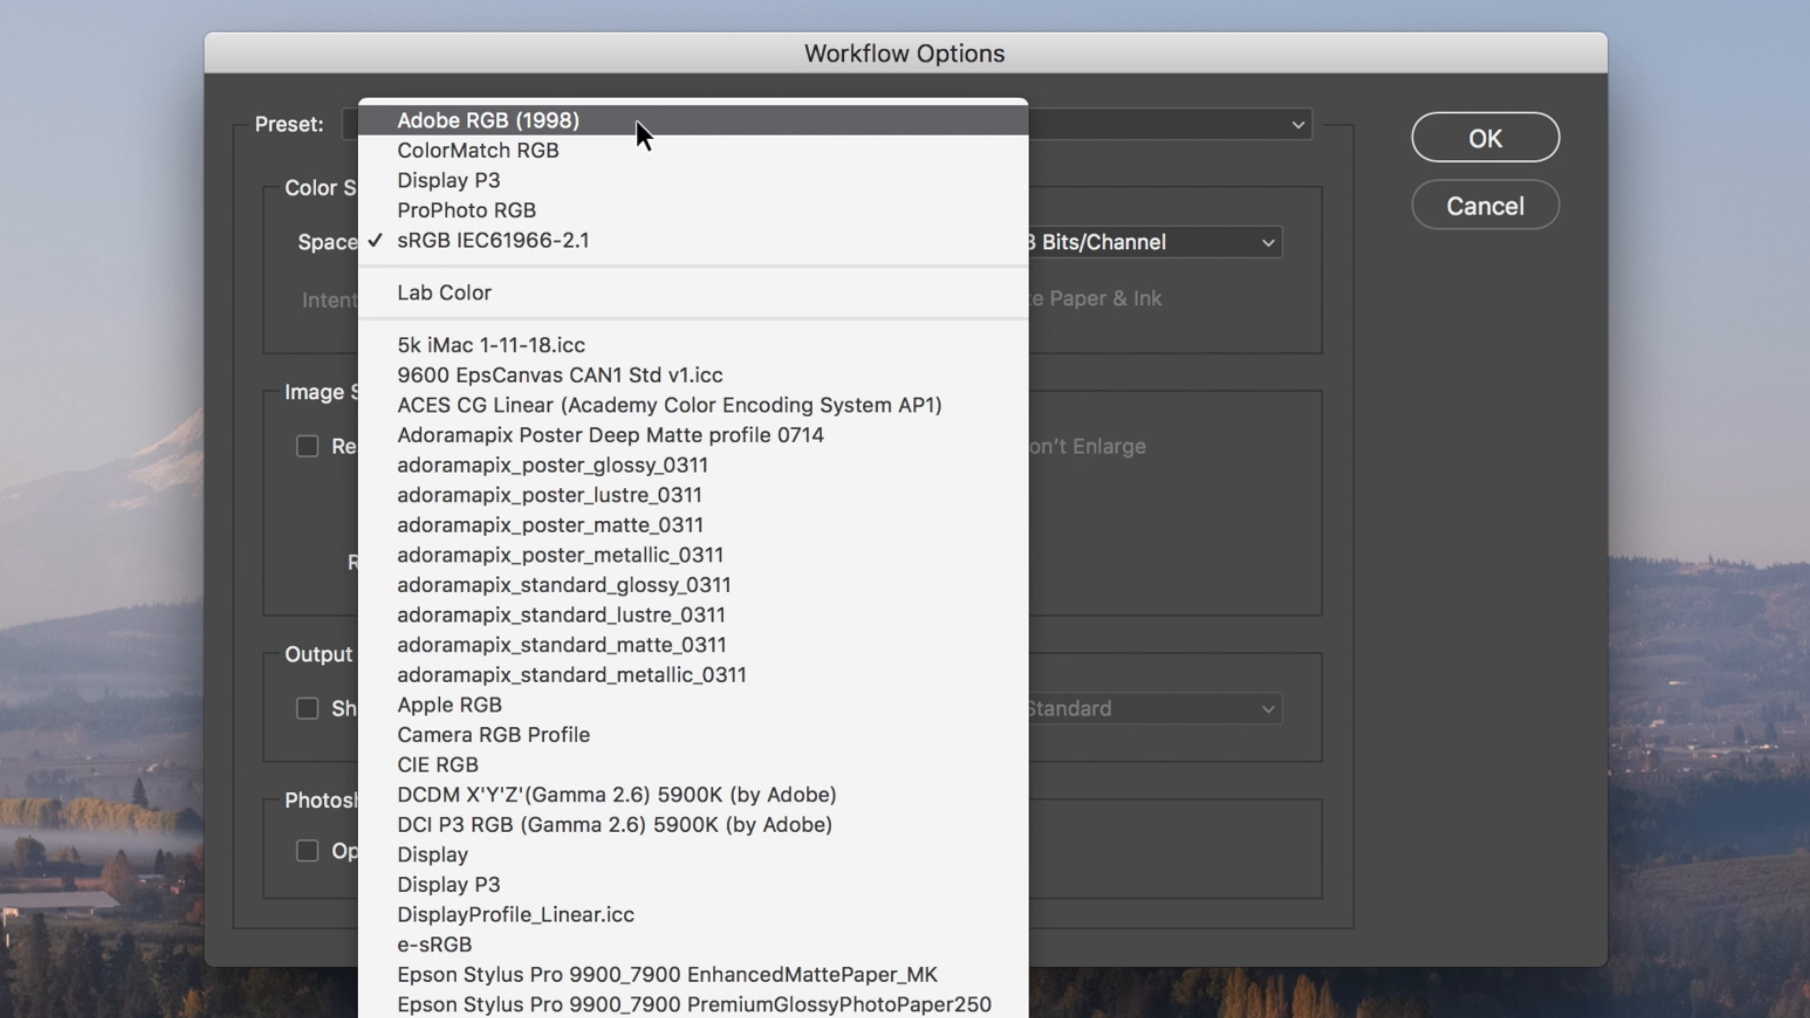
pyautogui.click(639, 130)
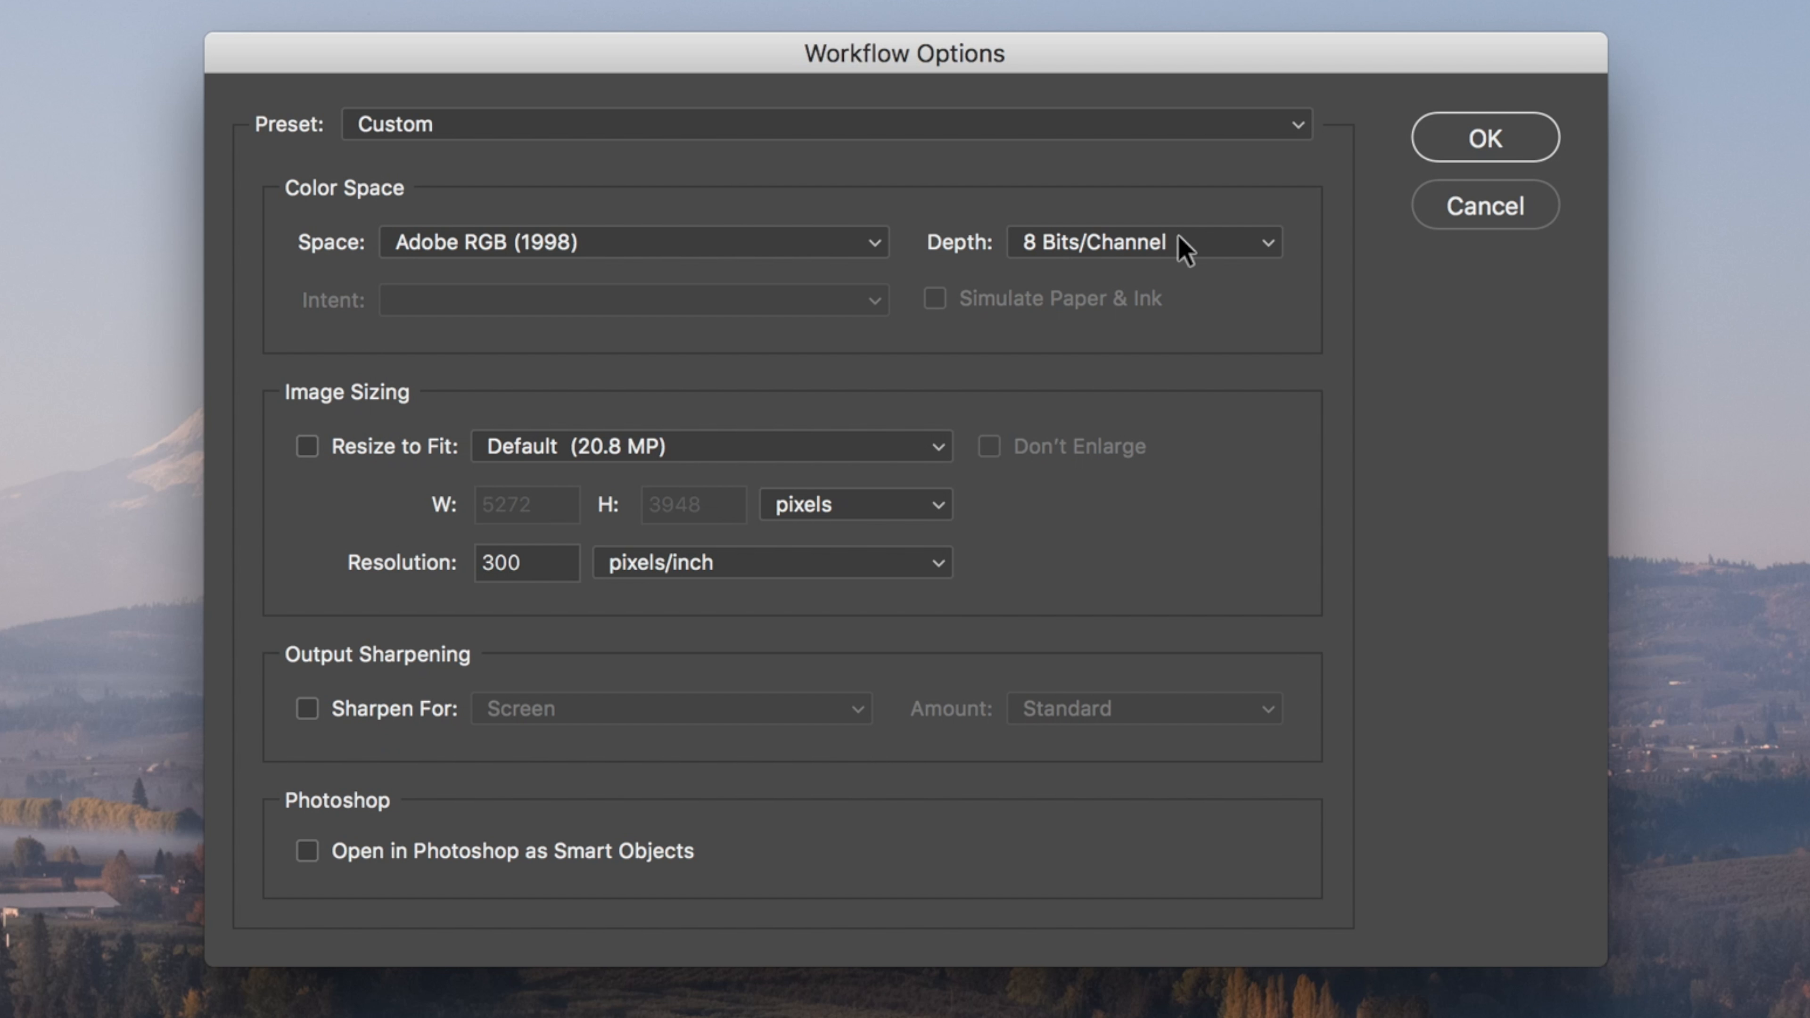
pyautogui.click(1214, 246)
pyautogui.click(1197, 274)
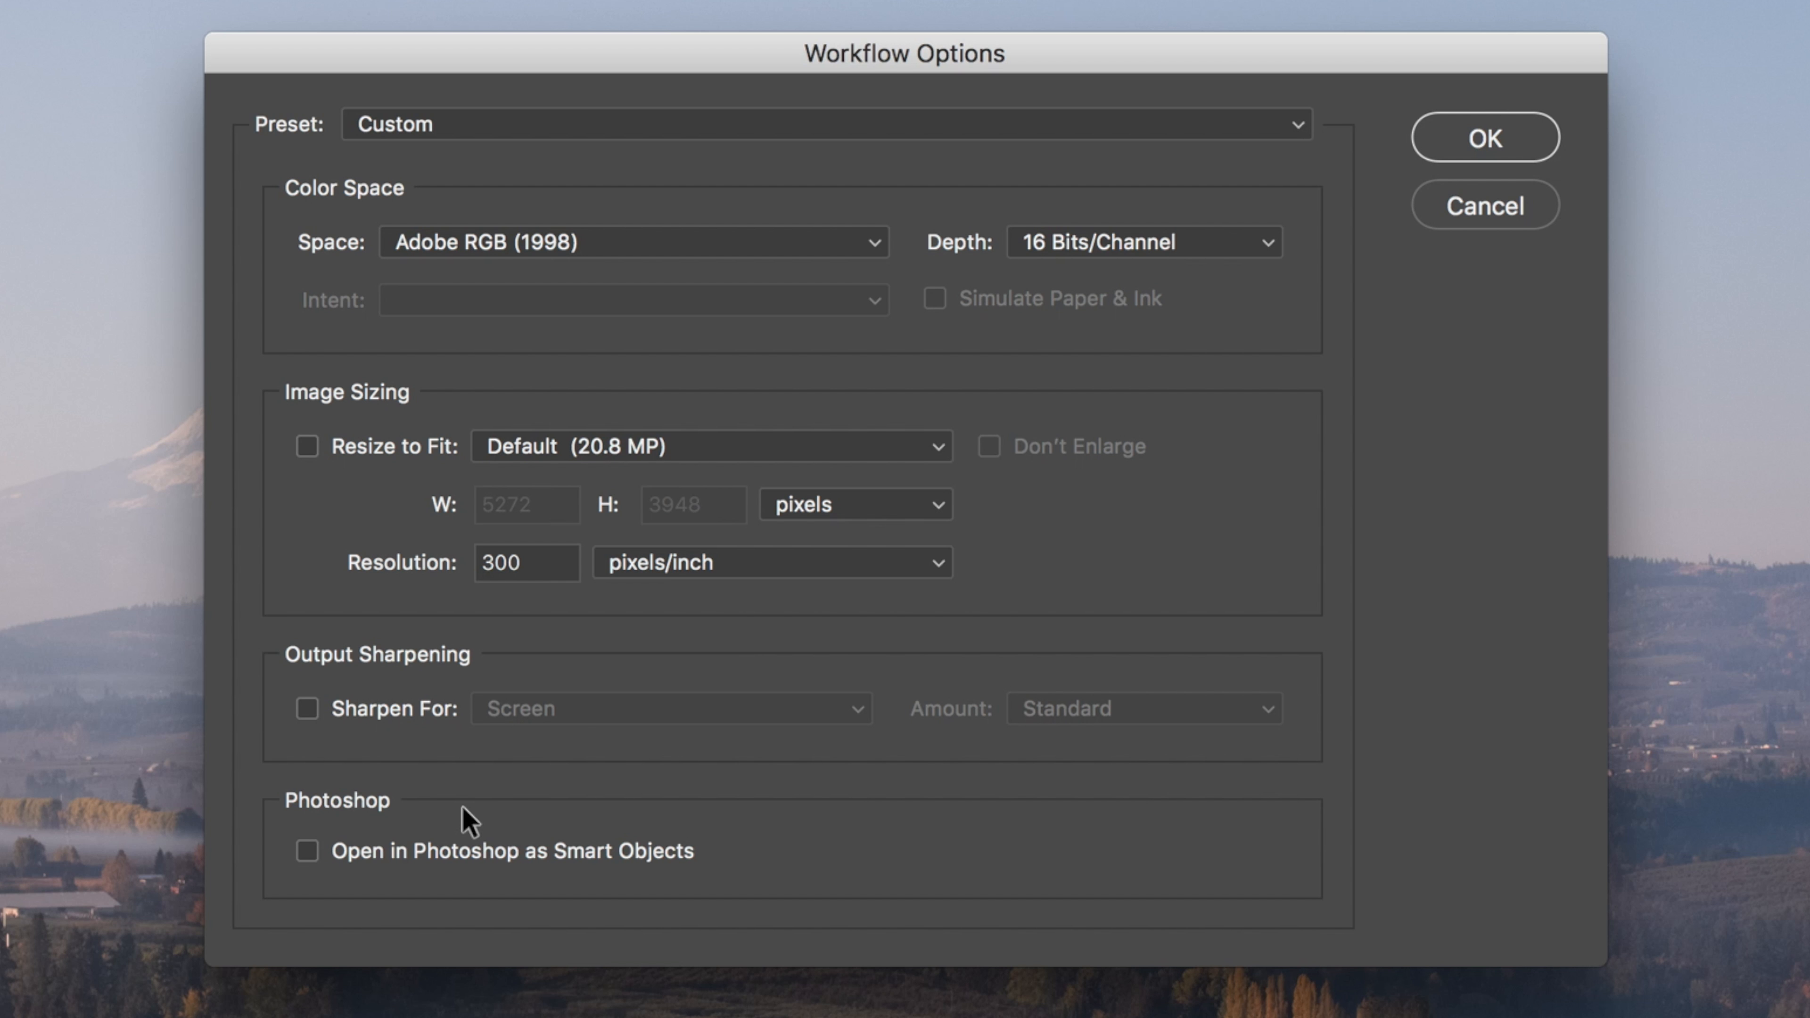
pyautogui.click(306, 851)
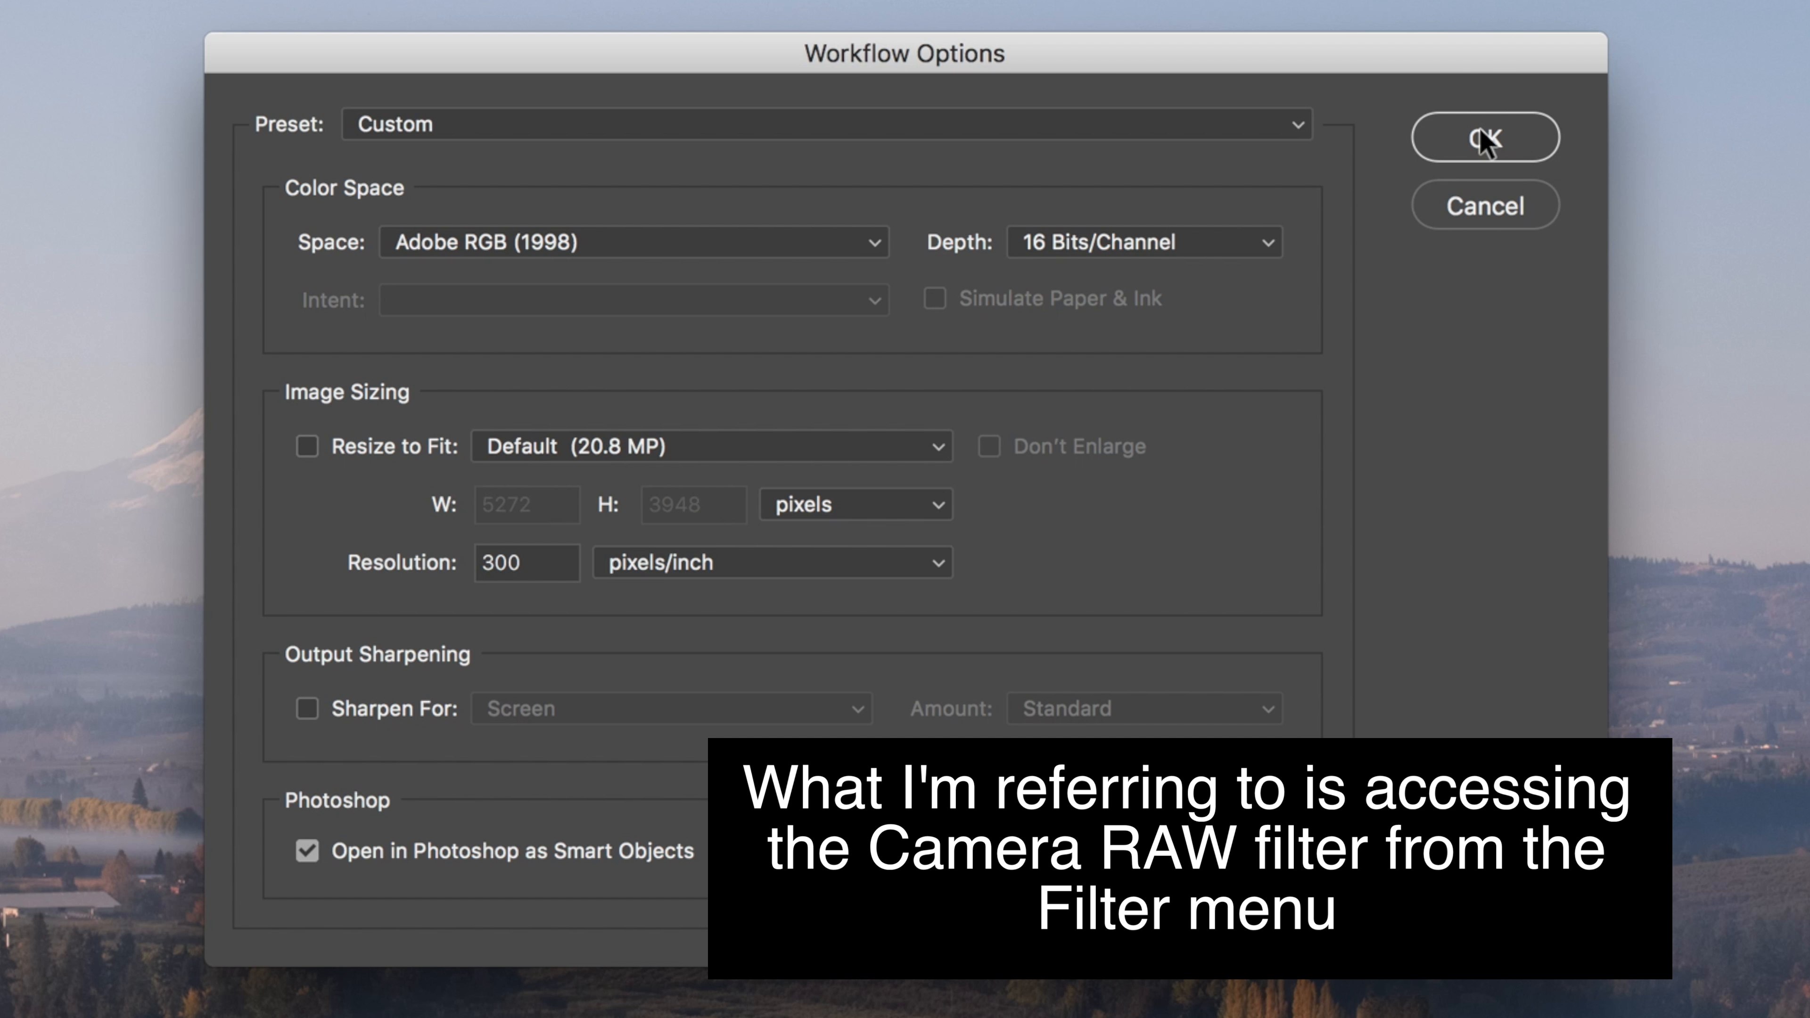
pyautogui.click(1484, 138)
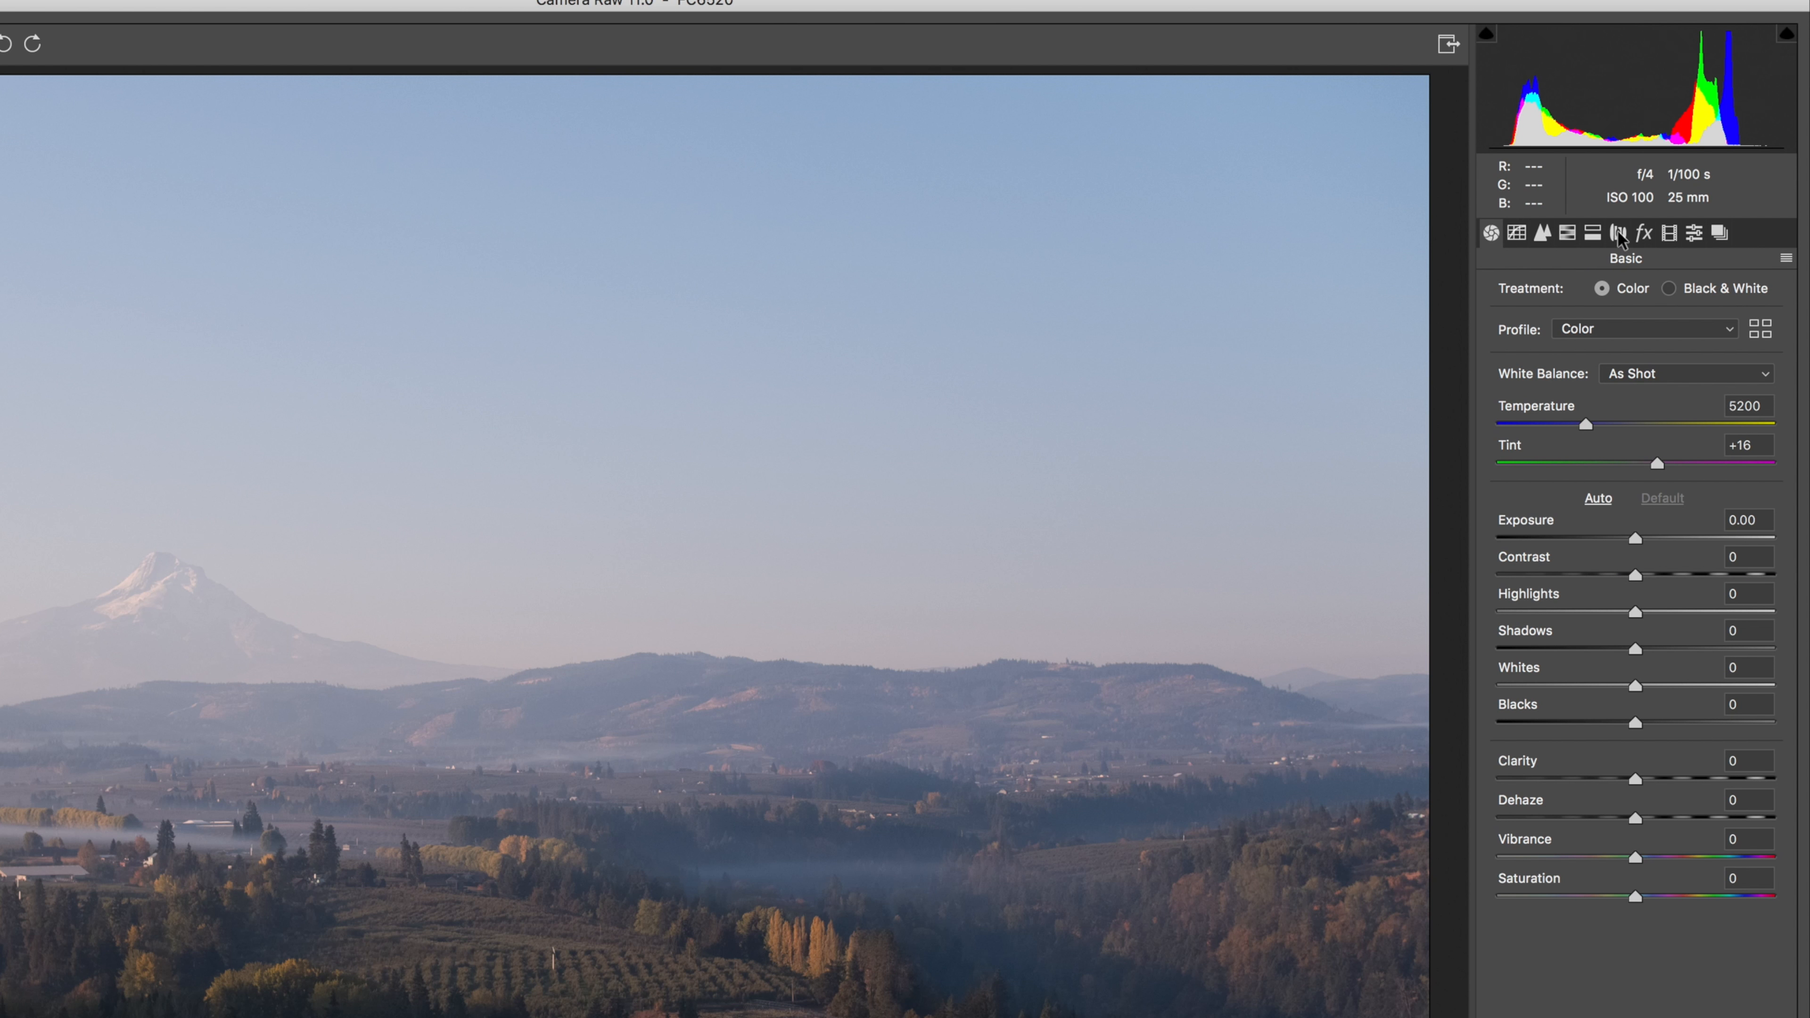
# Remove chromatic aberration and enable profile corrections in the photo's lens corrections.
pyautogui.click(1617, 230)
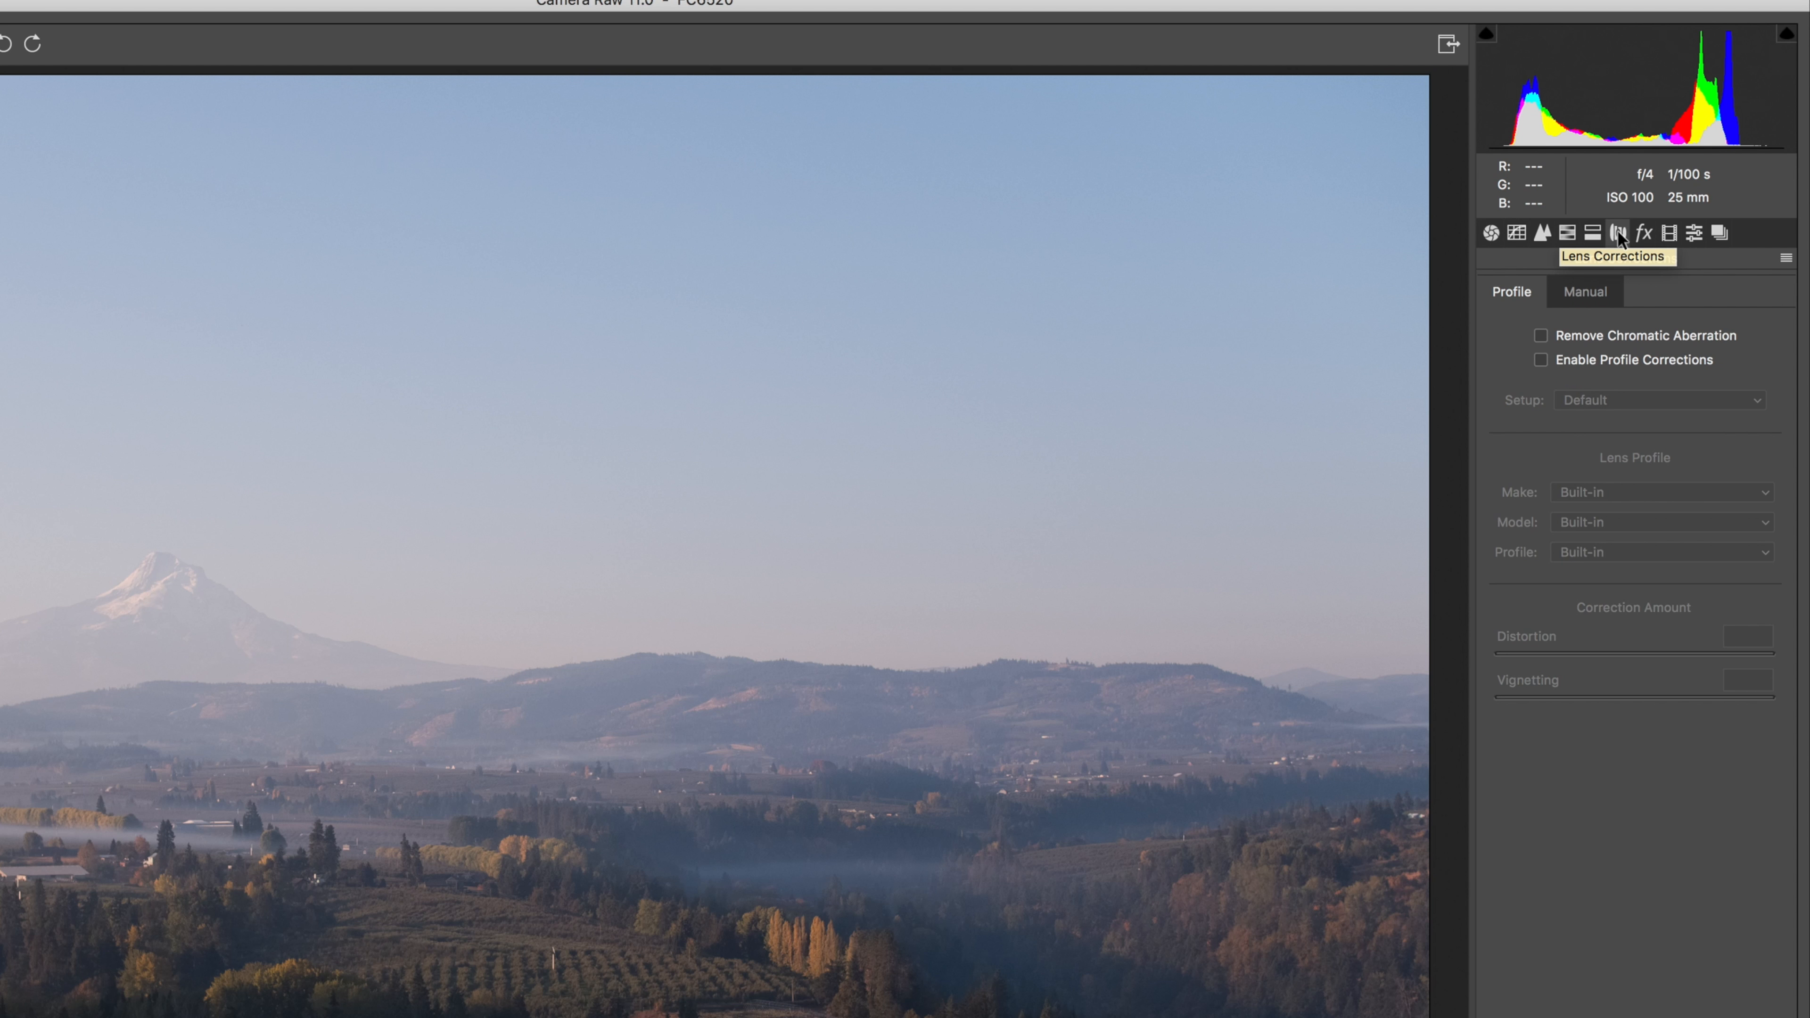
pyautogui.click(1539, 335)
pyautogui.click(1543, 361)
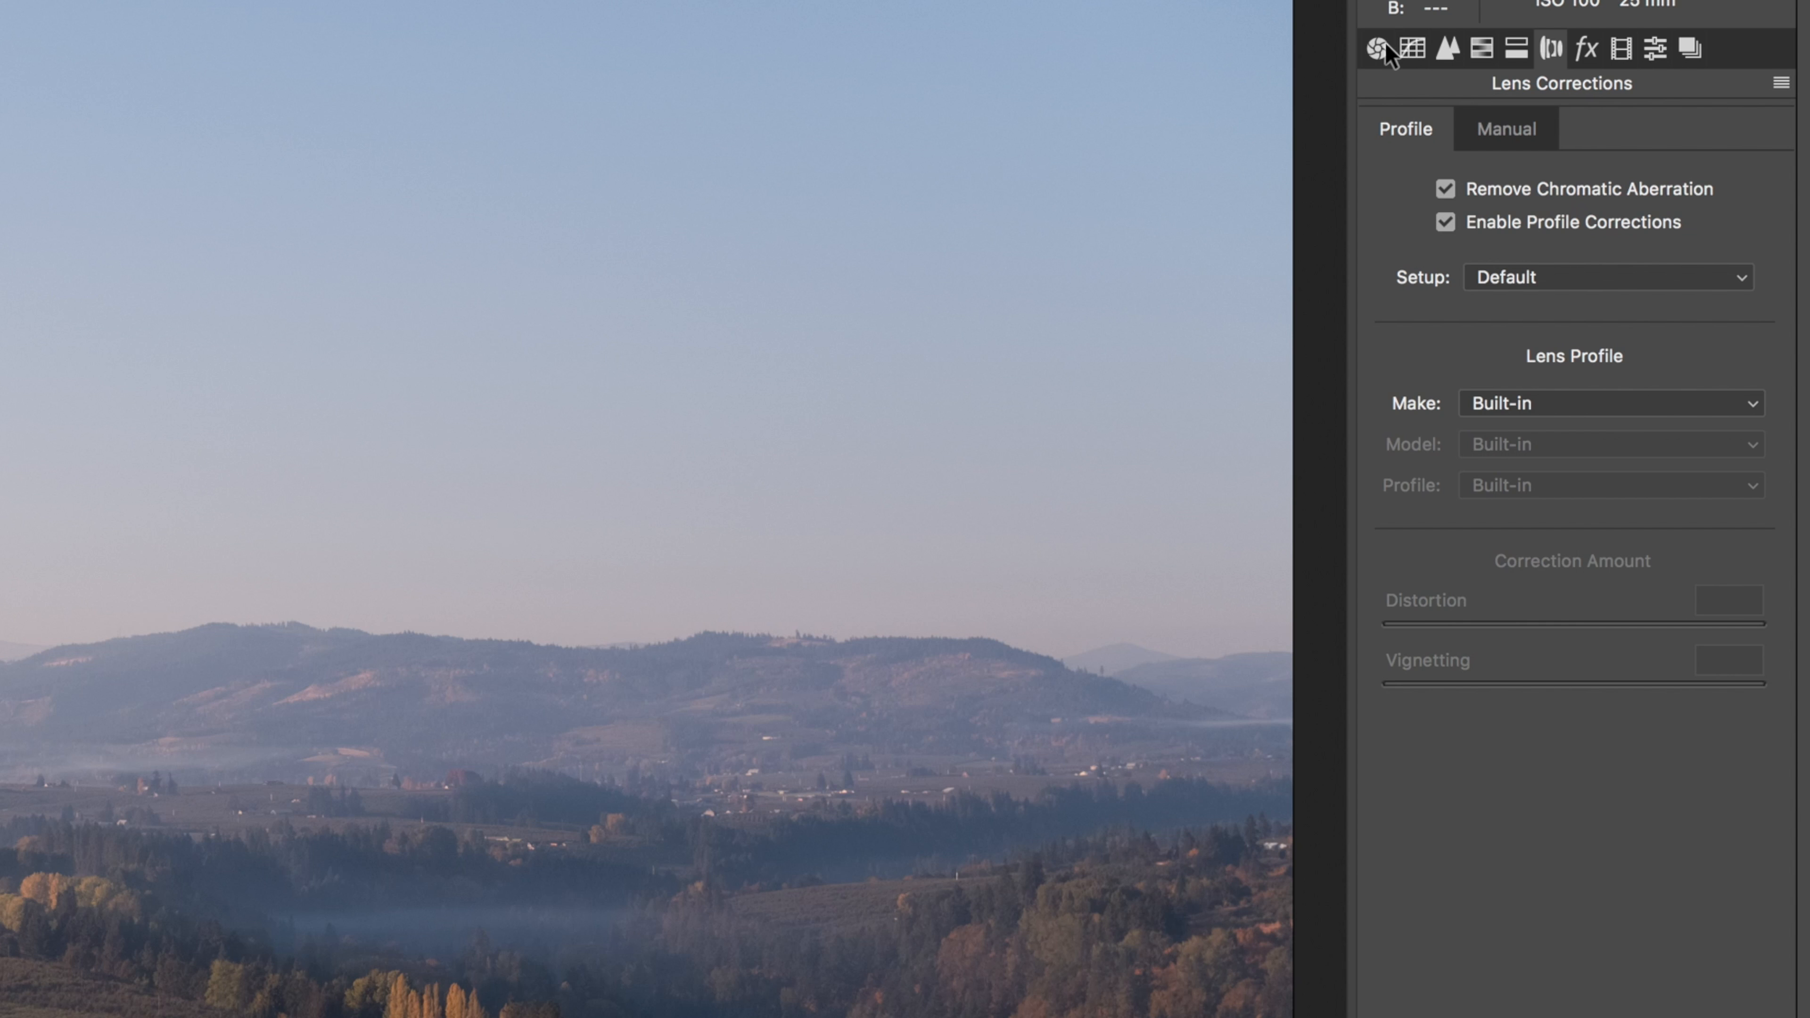
# Try a global Dehaze of +80 on the whole photo and reset it to its default.
pyautogui.click(1377, 48)
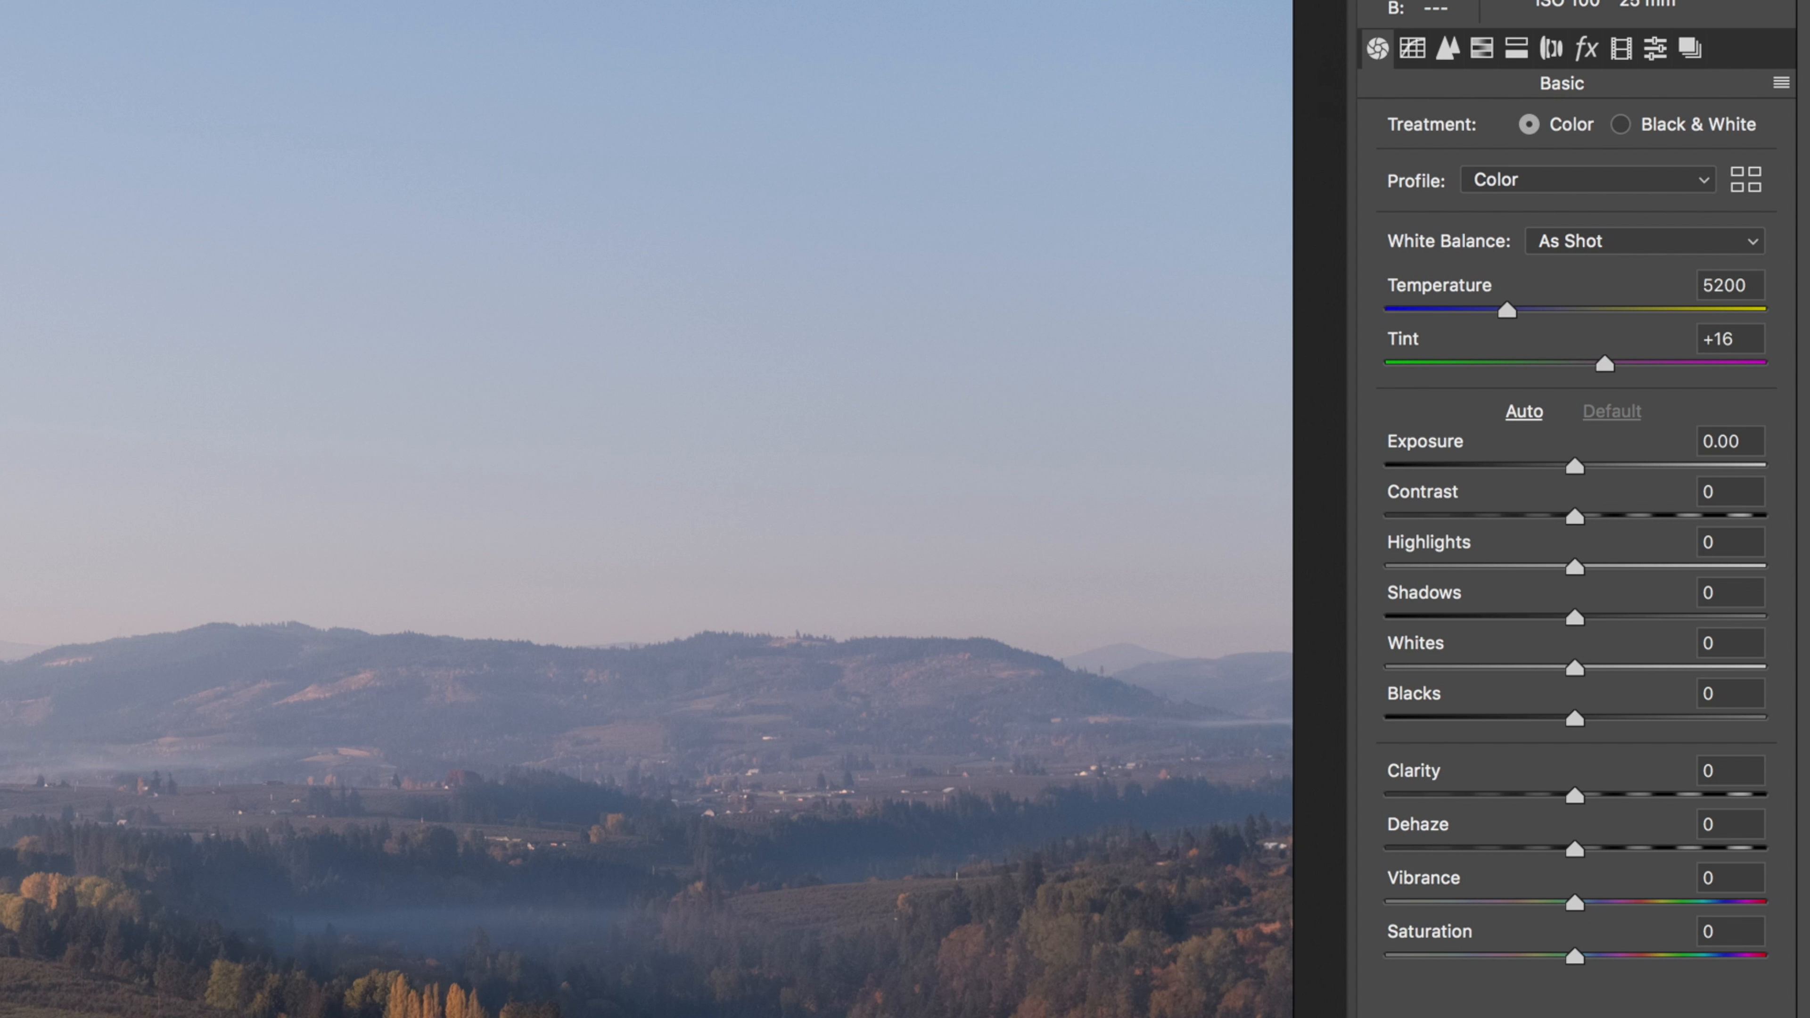
pyautogui.click(1576, 854)
pyautogui.moveTo(1578, 861); pyautogui.dragTo(1728, 867)
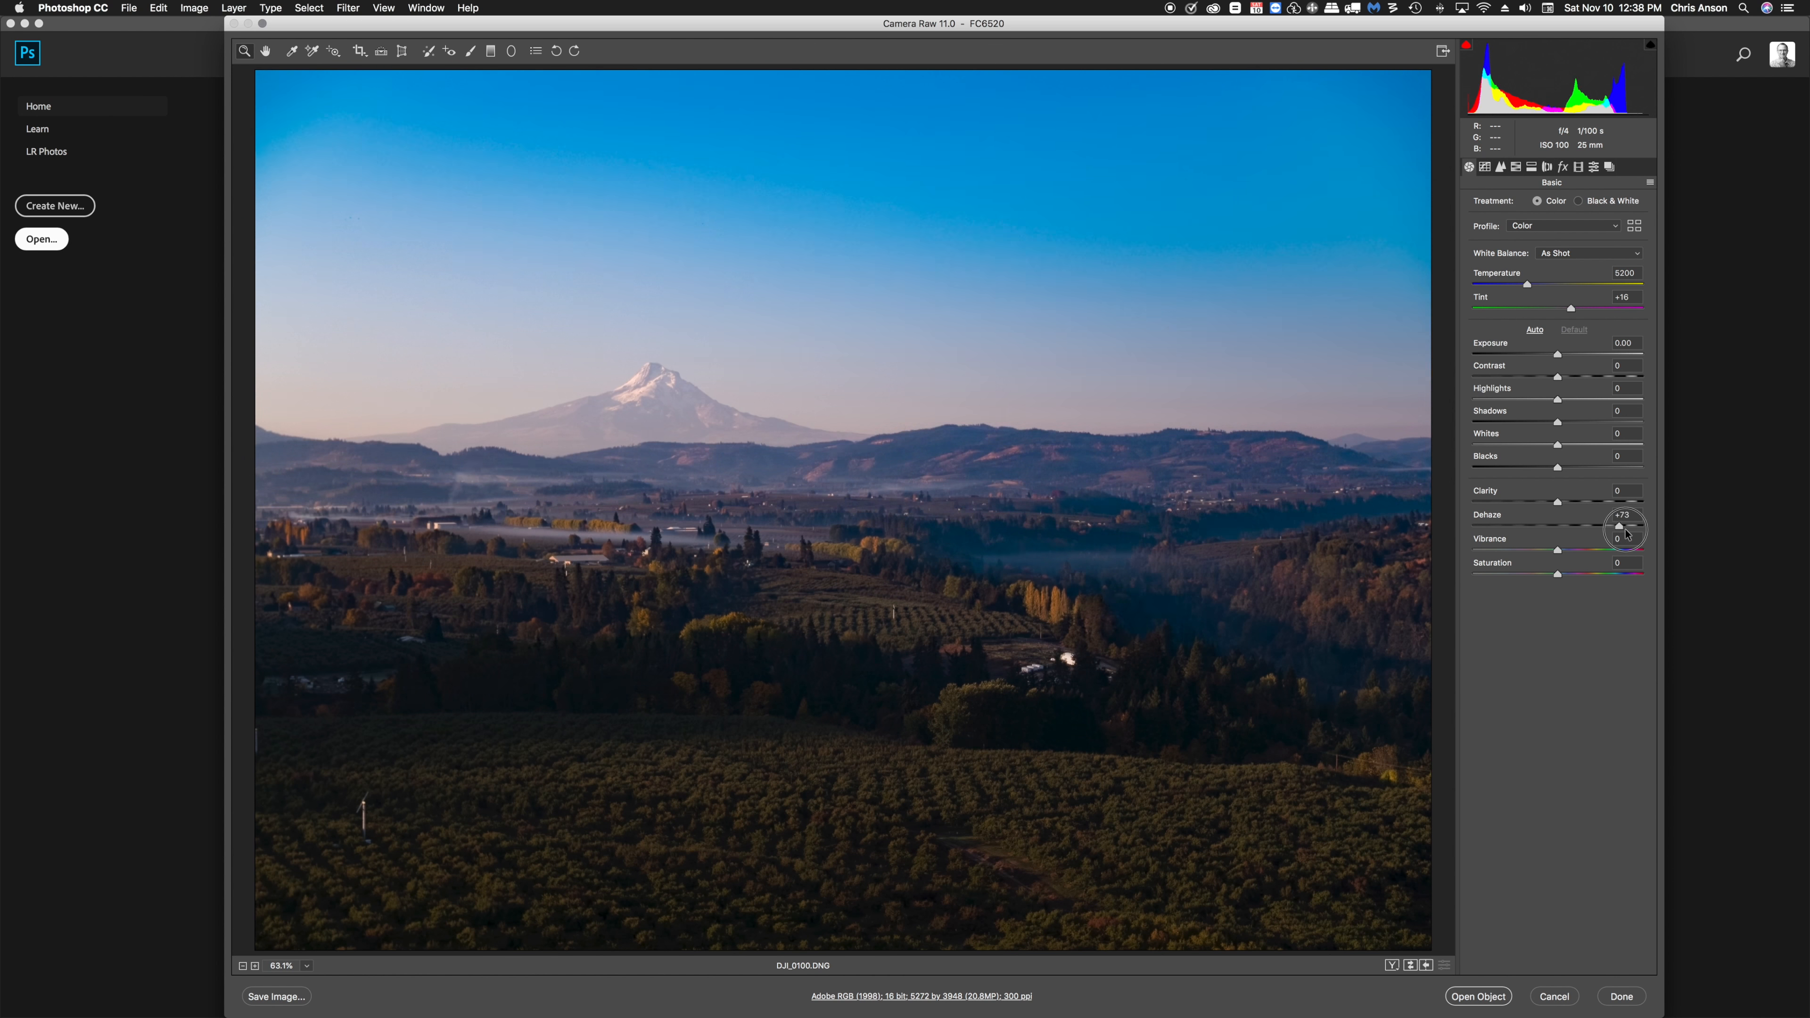
pyautogui.moveTo(1626, 534)
pyautogui.mouseDown()
pyautogui.moveTo(1652, 535)
pyautogui.moveTo(1625, 538)
pyautogui.mouseUp()
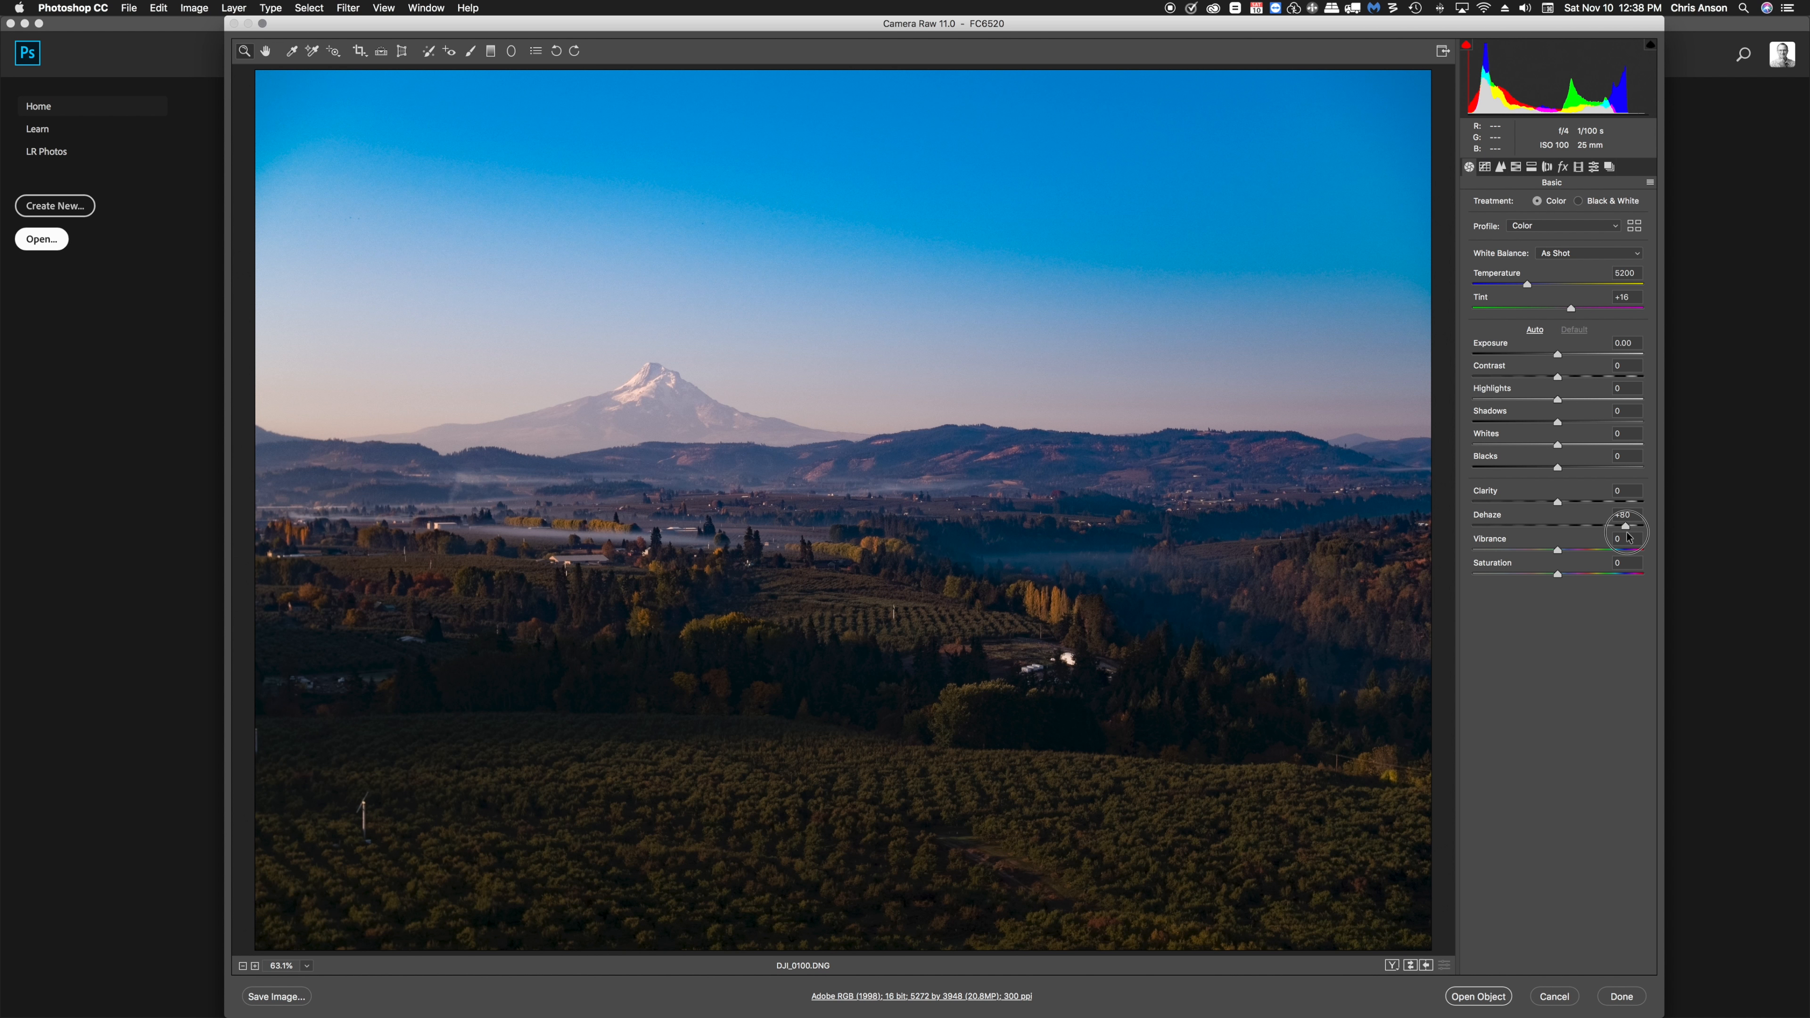
pyautogui.moveTo(1628, 538); pyautogui.dragTo(1628, 538)
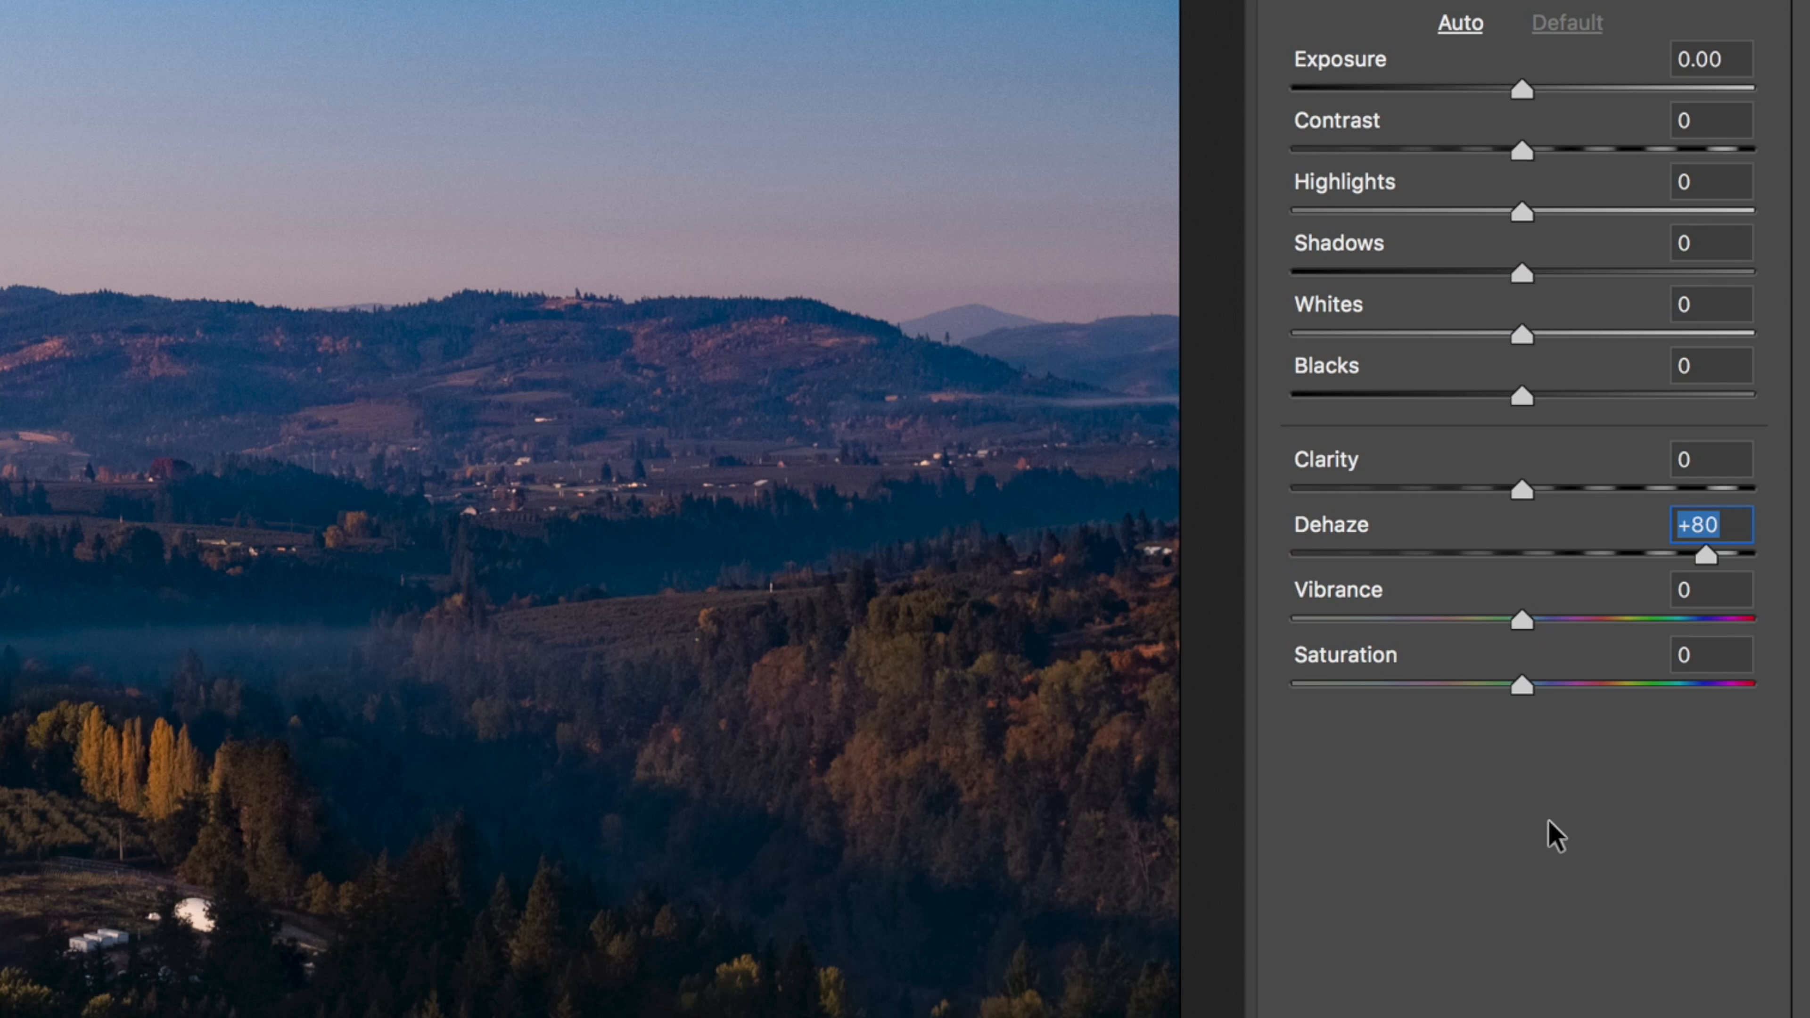
pyautogui.doubleClick(1705, 555)
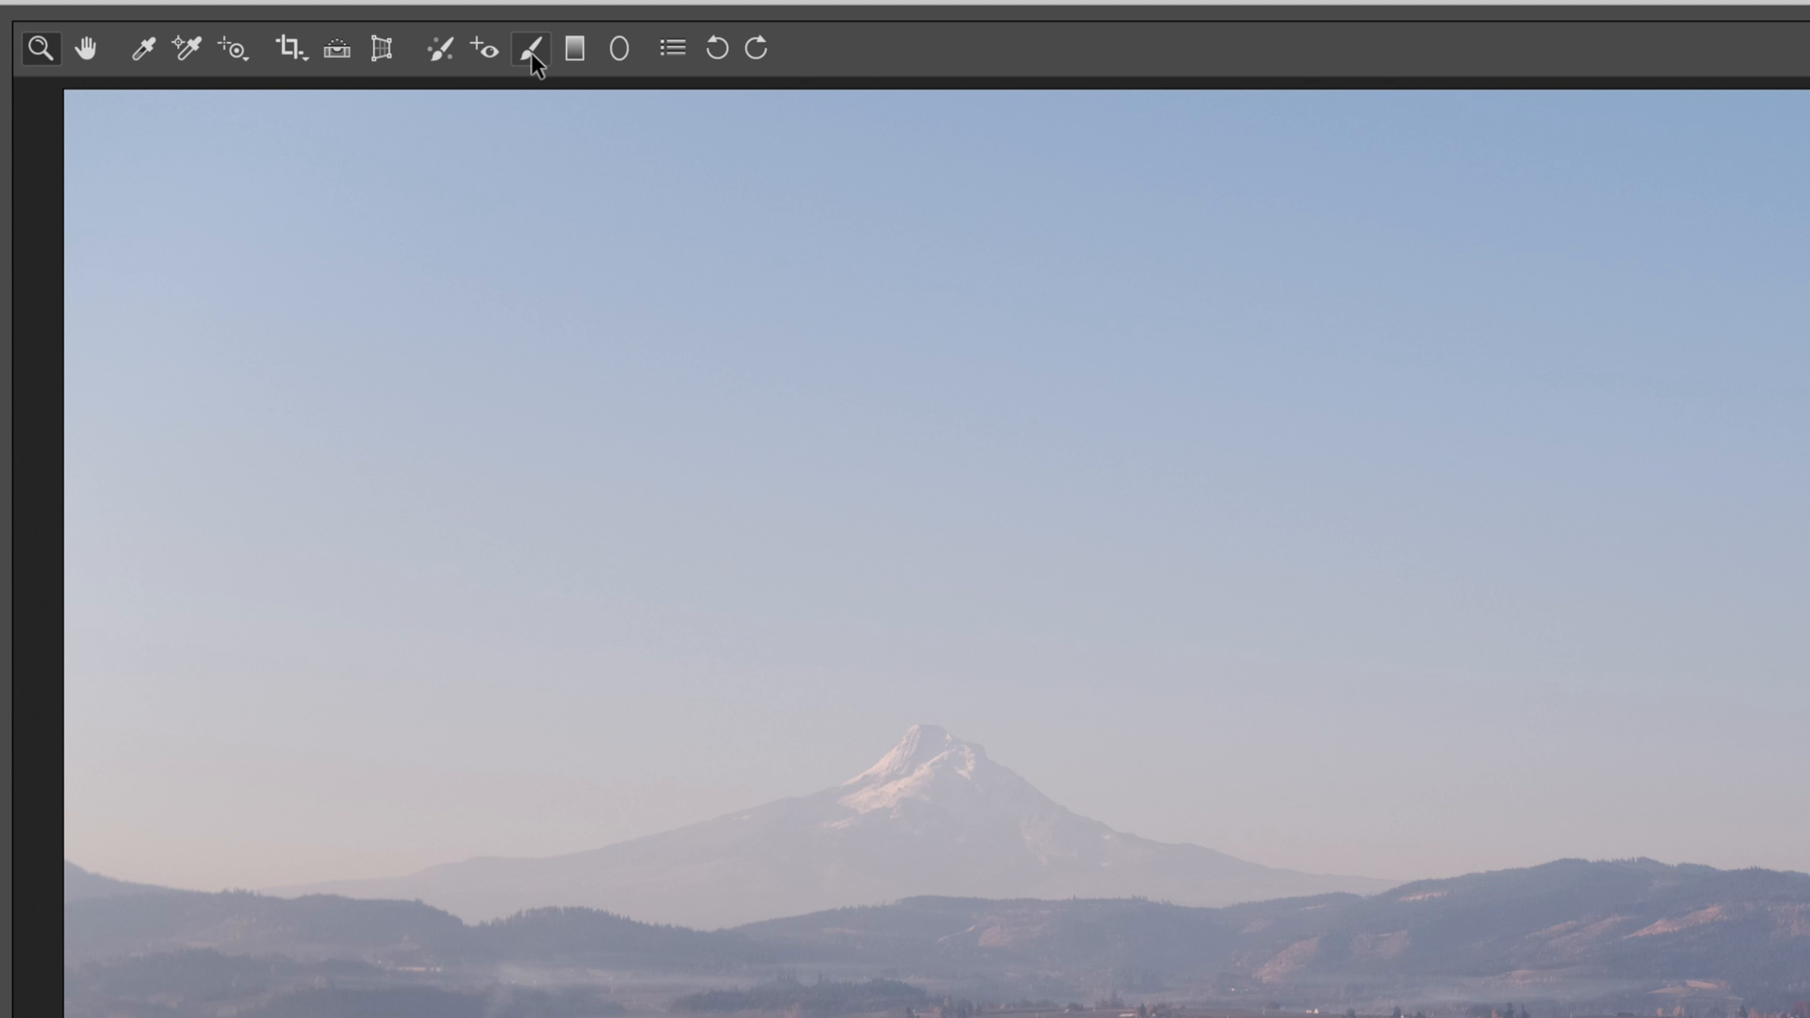
# Set up the Adjustment Brush with Dehaze +80, Flow 20 and Density 50.
pyautogui.click(530, 55)
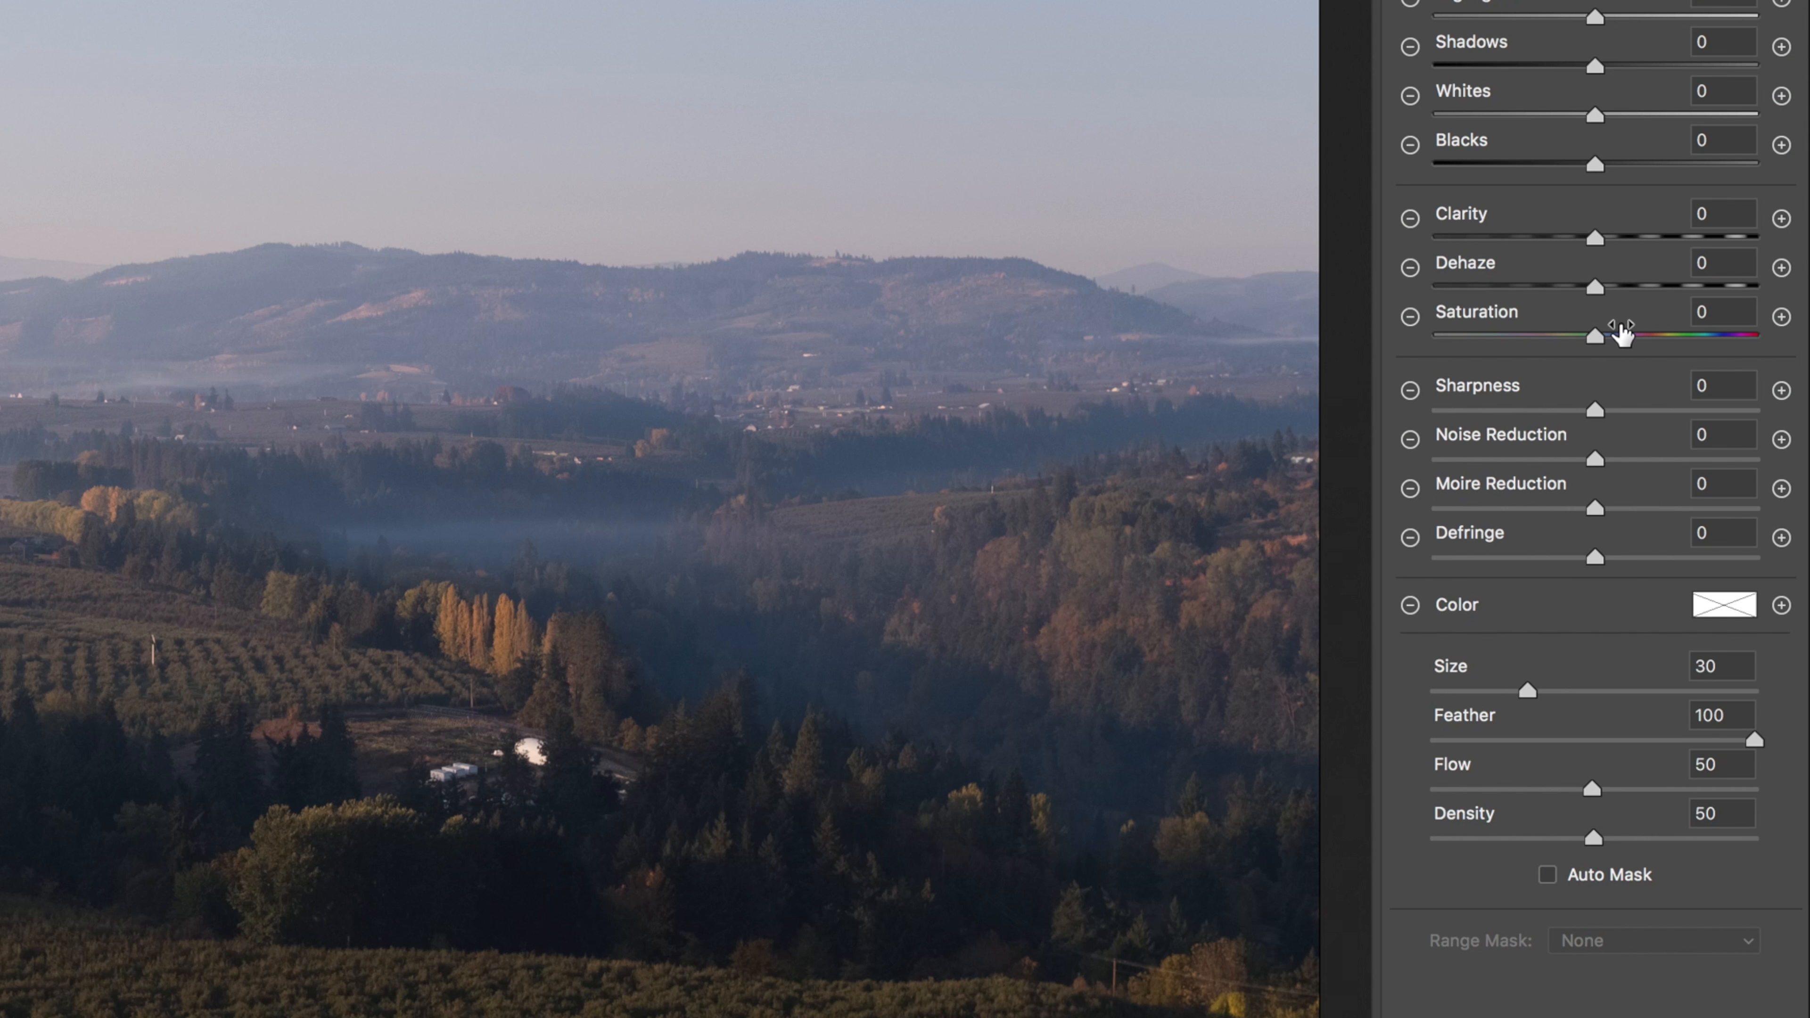
pyautogui.click(1723, 263)
pyautogui.write('80')
pyautogui.press('Return')
pyautogui.moveTo(1591, 790); pyautogui.dragTo(1495, 798)
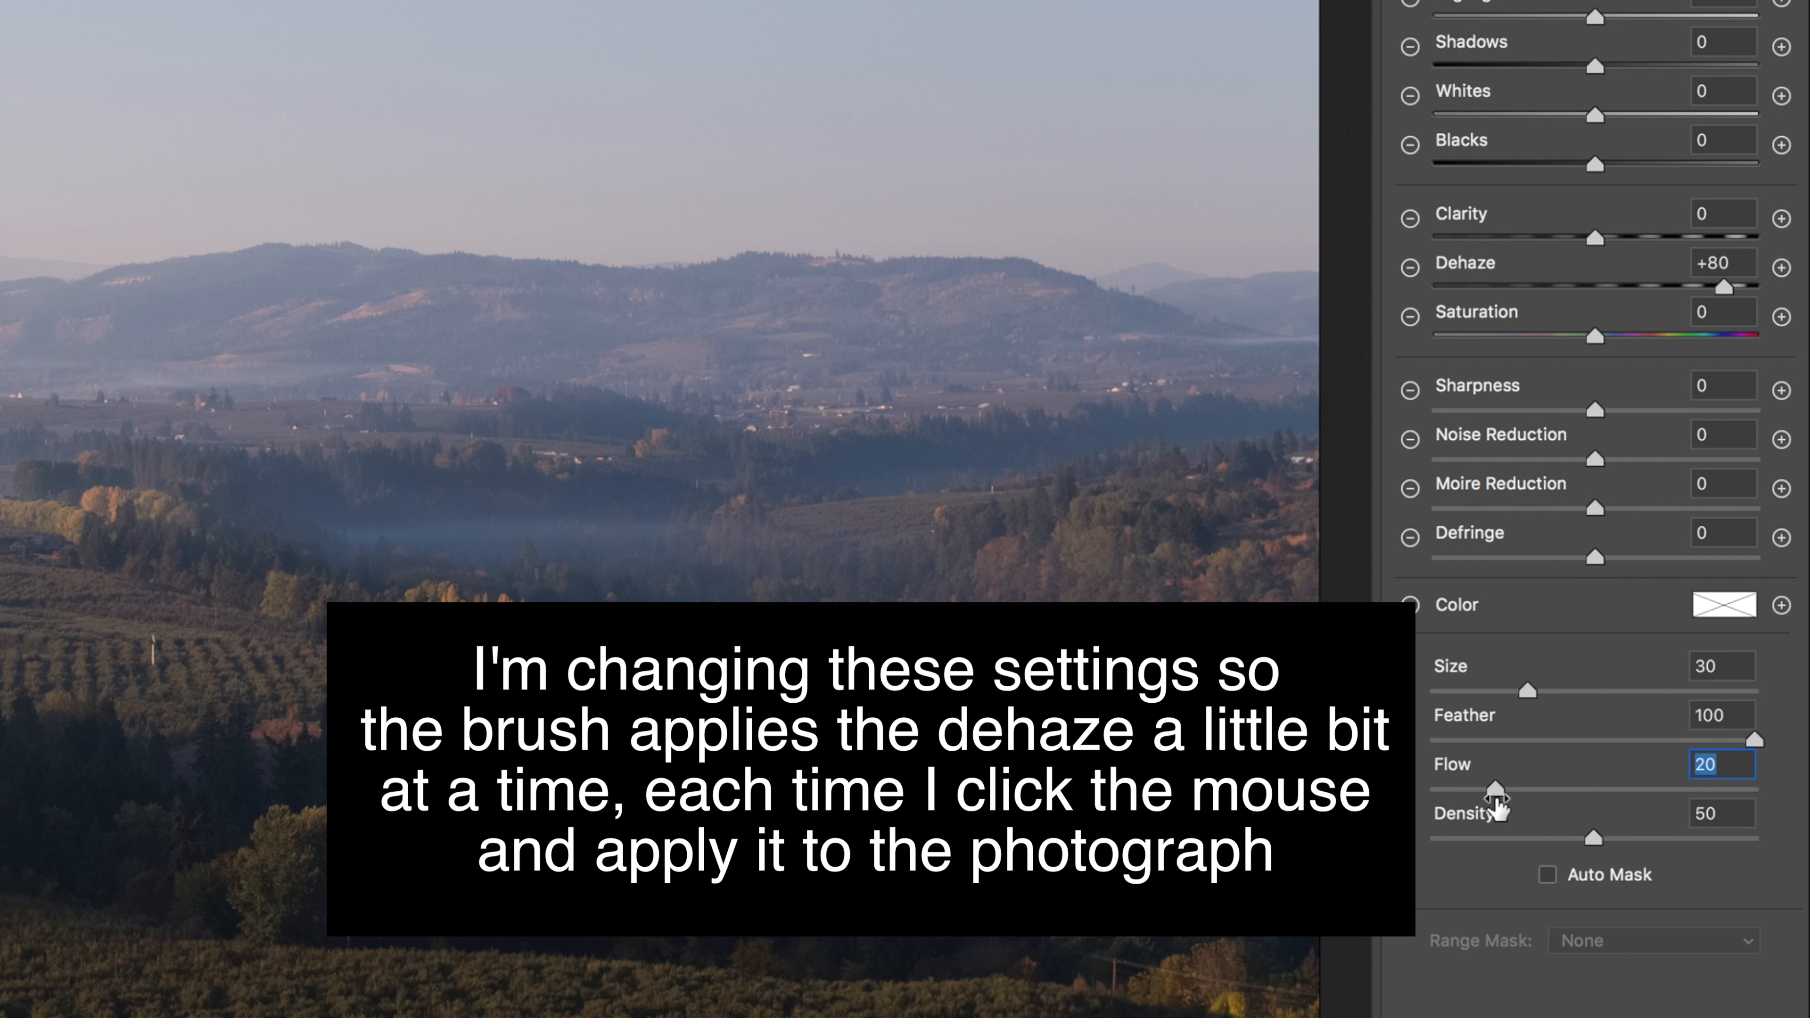
pyautogui.click(1593, 840)
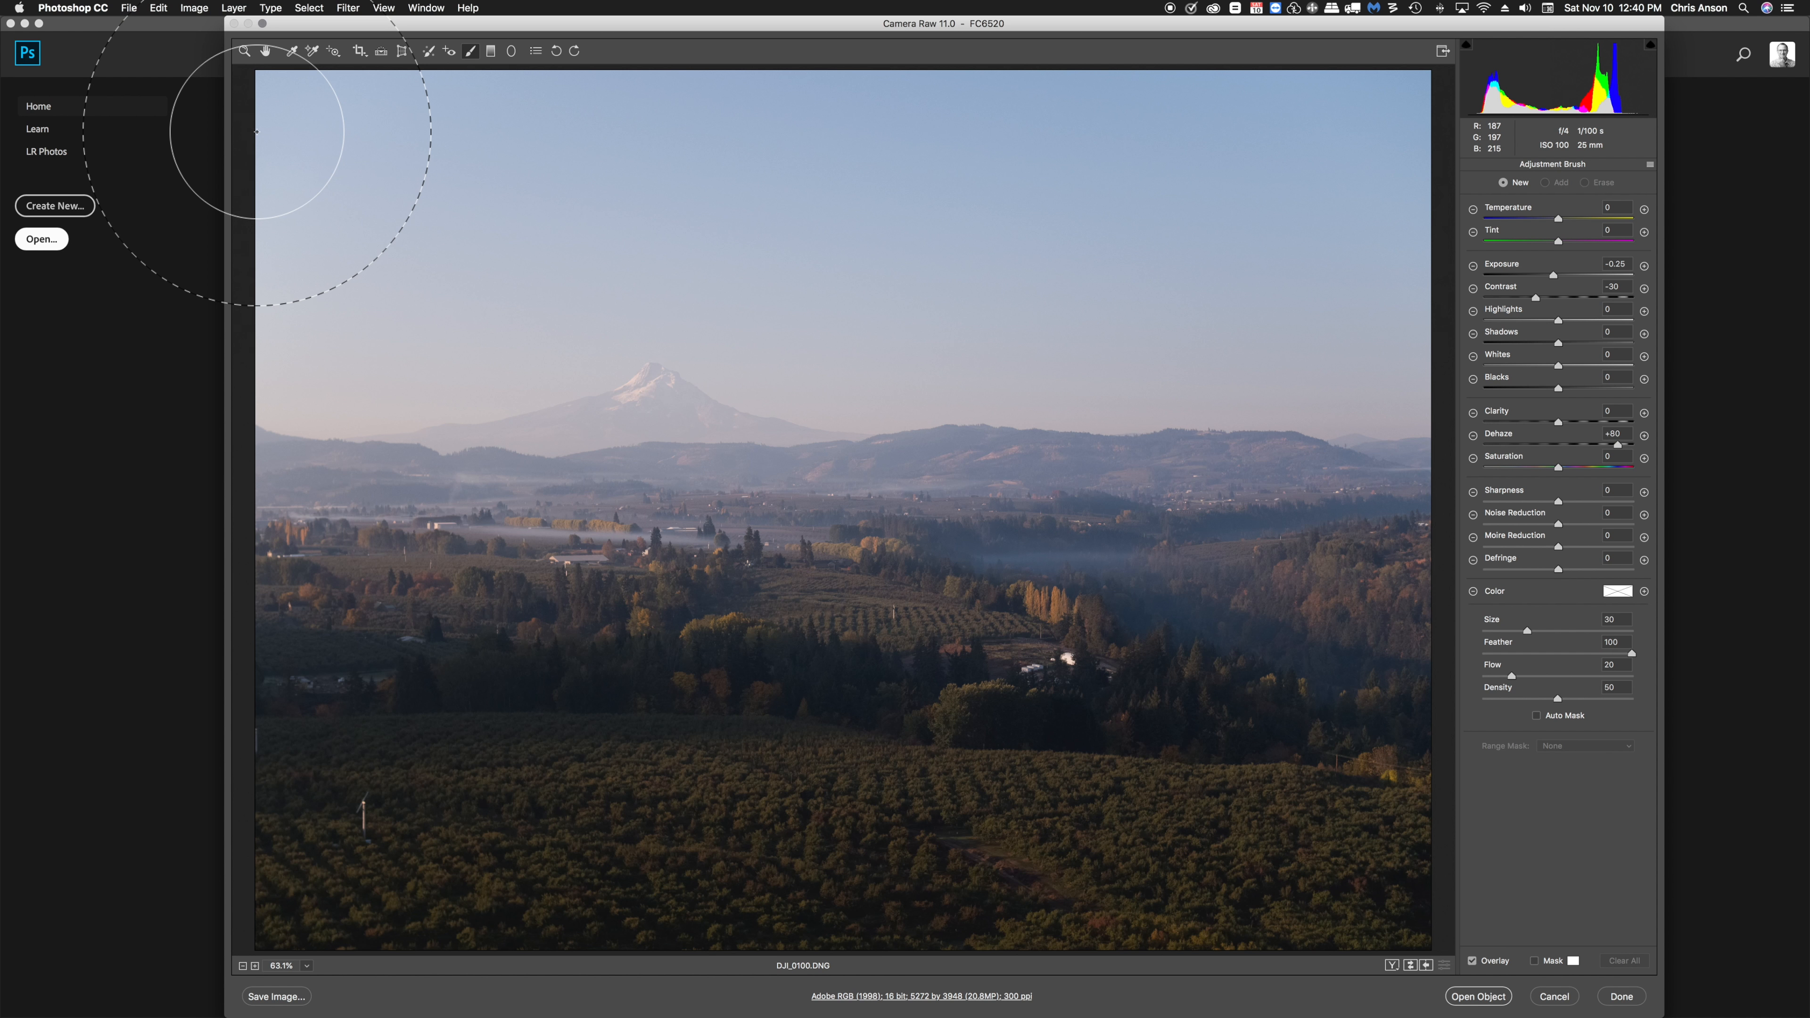
# Brush the dehaze adjustment over the whole photo from the sky downward and raise its Dehaze to +84.
pyautogui.moveTo(256, 131)
pyautogui.mouseDown()
pyautogui.moveTo(1363, 131)
pyautogui.moveTo(1429, 148)
pyautogui.moveTo(1443, 174)
pyautogui.moveTo(1389, 217)
pyautogui.moveTo(311, 284)
pyautogui.moveTo(270, 306)
pyautogui.moveTo(450, 334)
pyautogui.moveTo(1422, 368)
pyautogui.moveTo(1366, 432)
pyautogui.moveTo(291, 501)
pyautogui.moveTo(349, 554)
pyautogui.moveTo(1208, 585)
pyautogui.moveTo(1367, 609)
pyautogui.moveTo(1392, 684)
pyautogui.moveTo(962, 719)
pyautogui.moveTo(196, 681)
pyautogui.mouseUp()
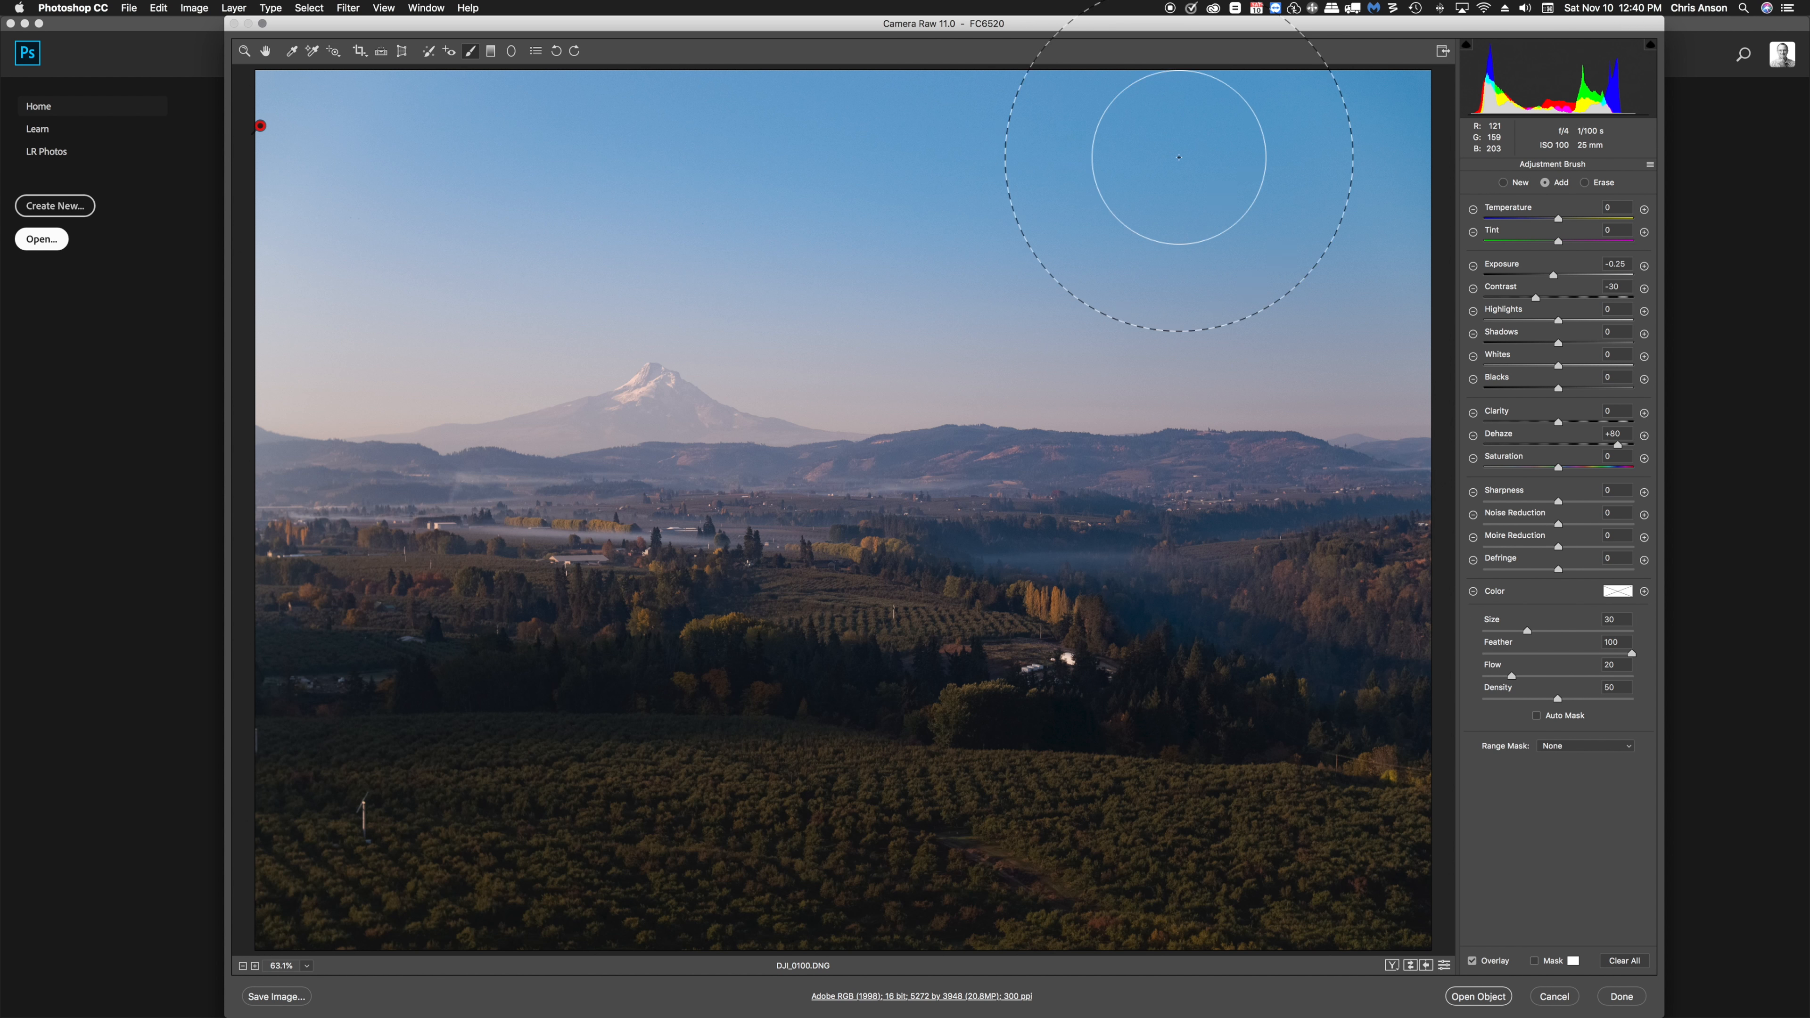
pyautogui.moveTo(1333, 719); pyautogui.dragTo(1345, 711)
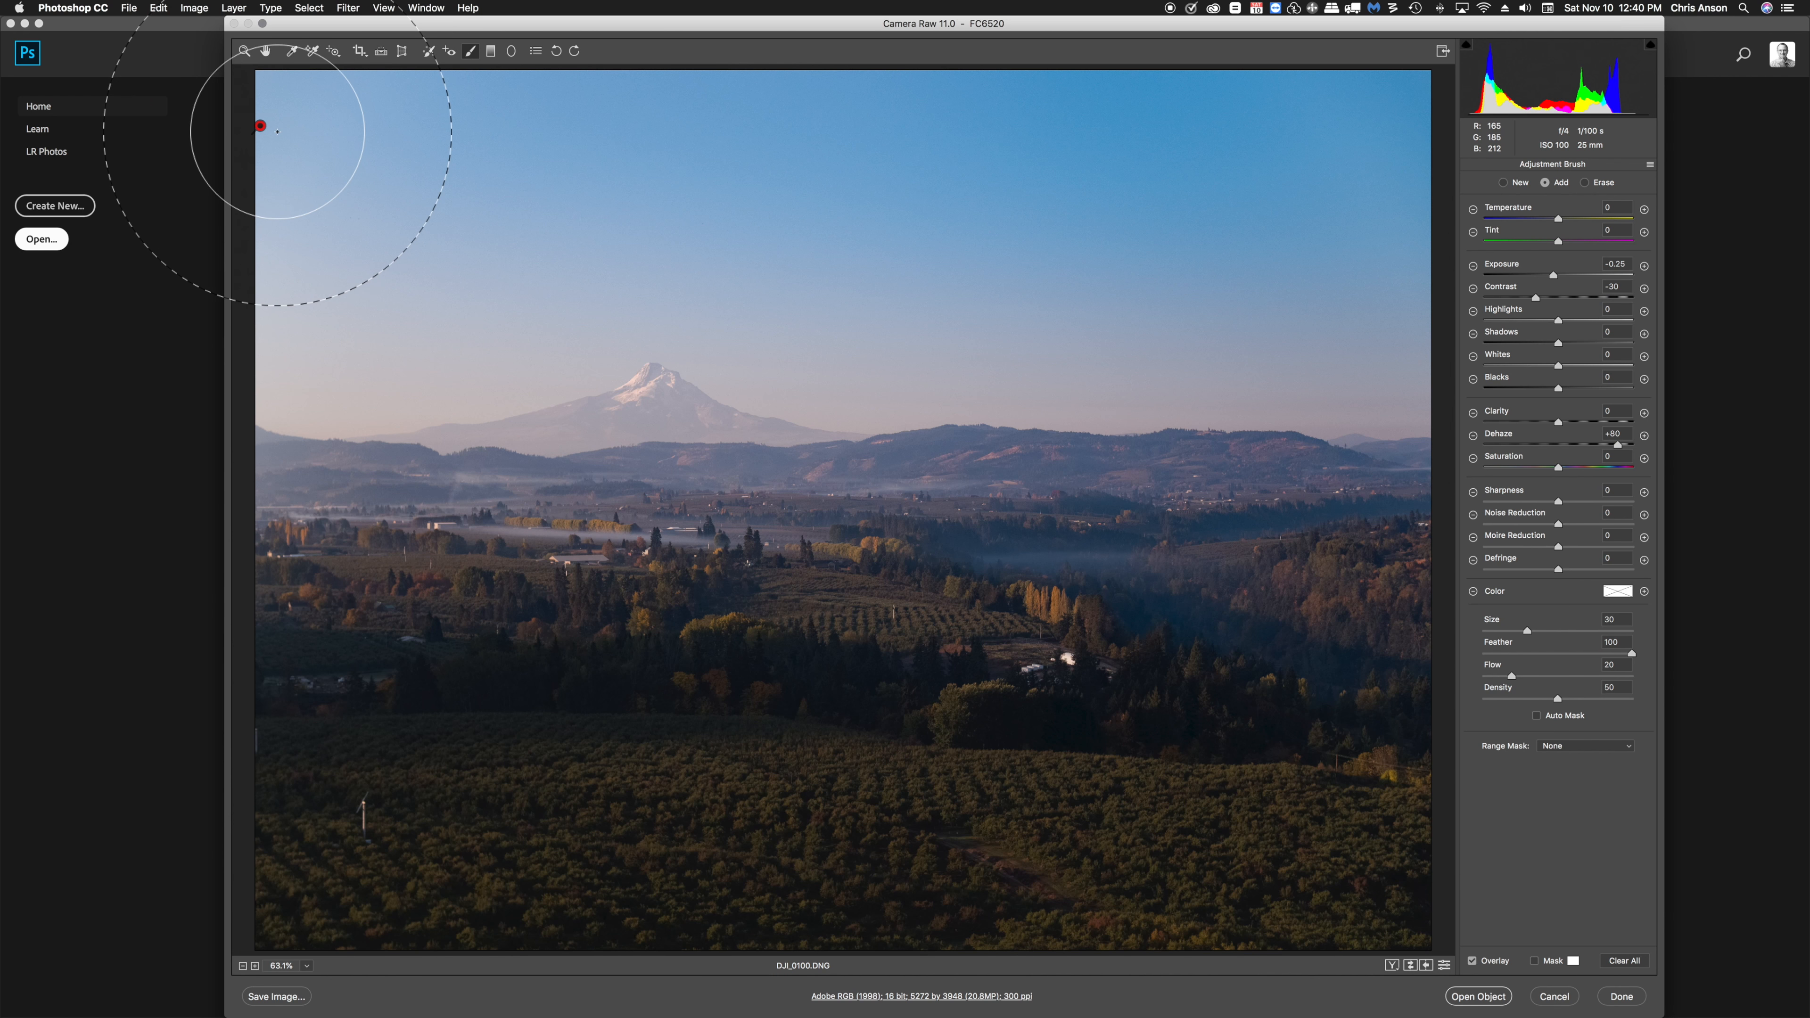
pyautogui.press('Delete')
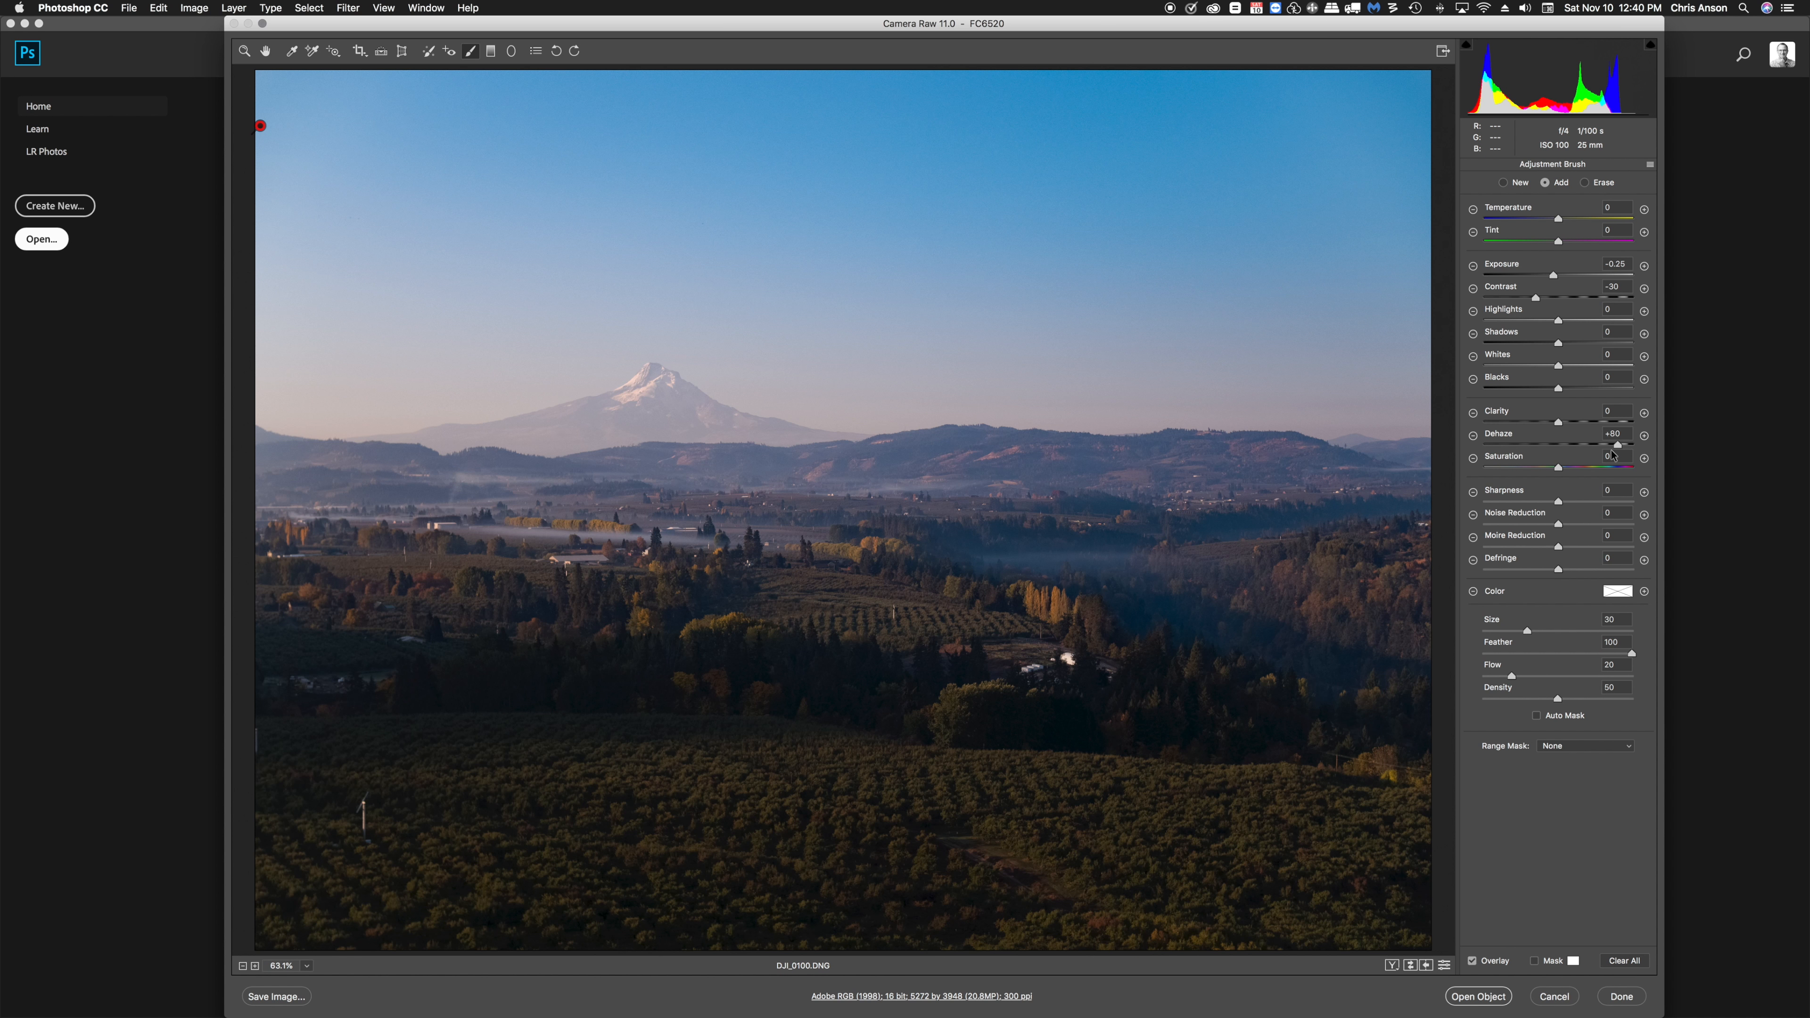
pyautogui.moveTo(1619, 448)
pyautogui.mouseDown()
pyautogui.moveTo(1563, 450)
pyautogui.moveTo(1637, 456)
pyautogui.moveTo(1622, 448)
pyautogui.mouseUp()
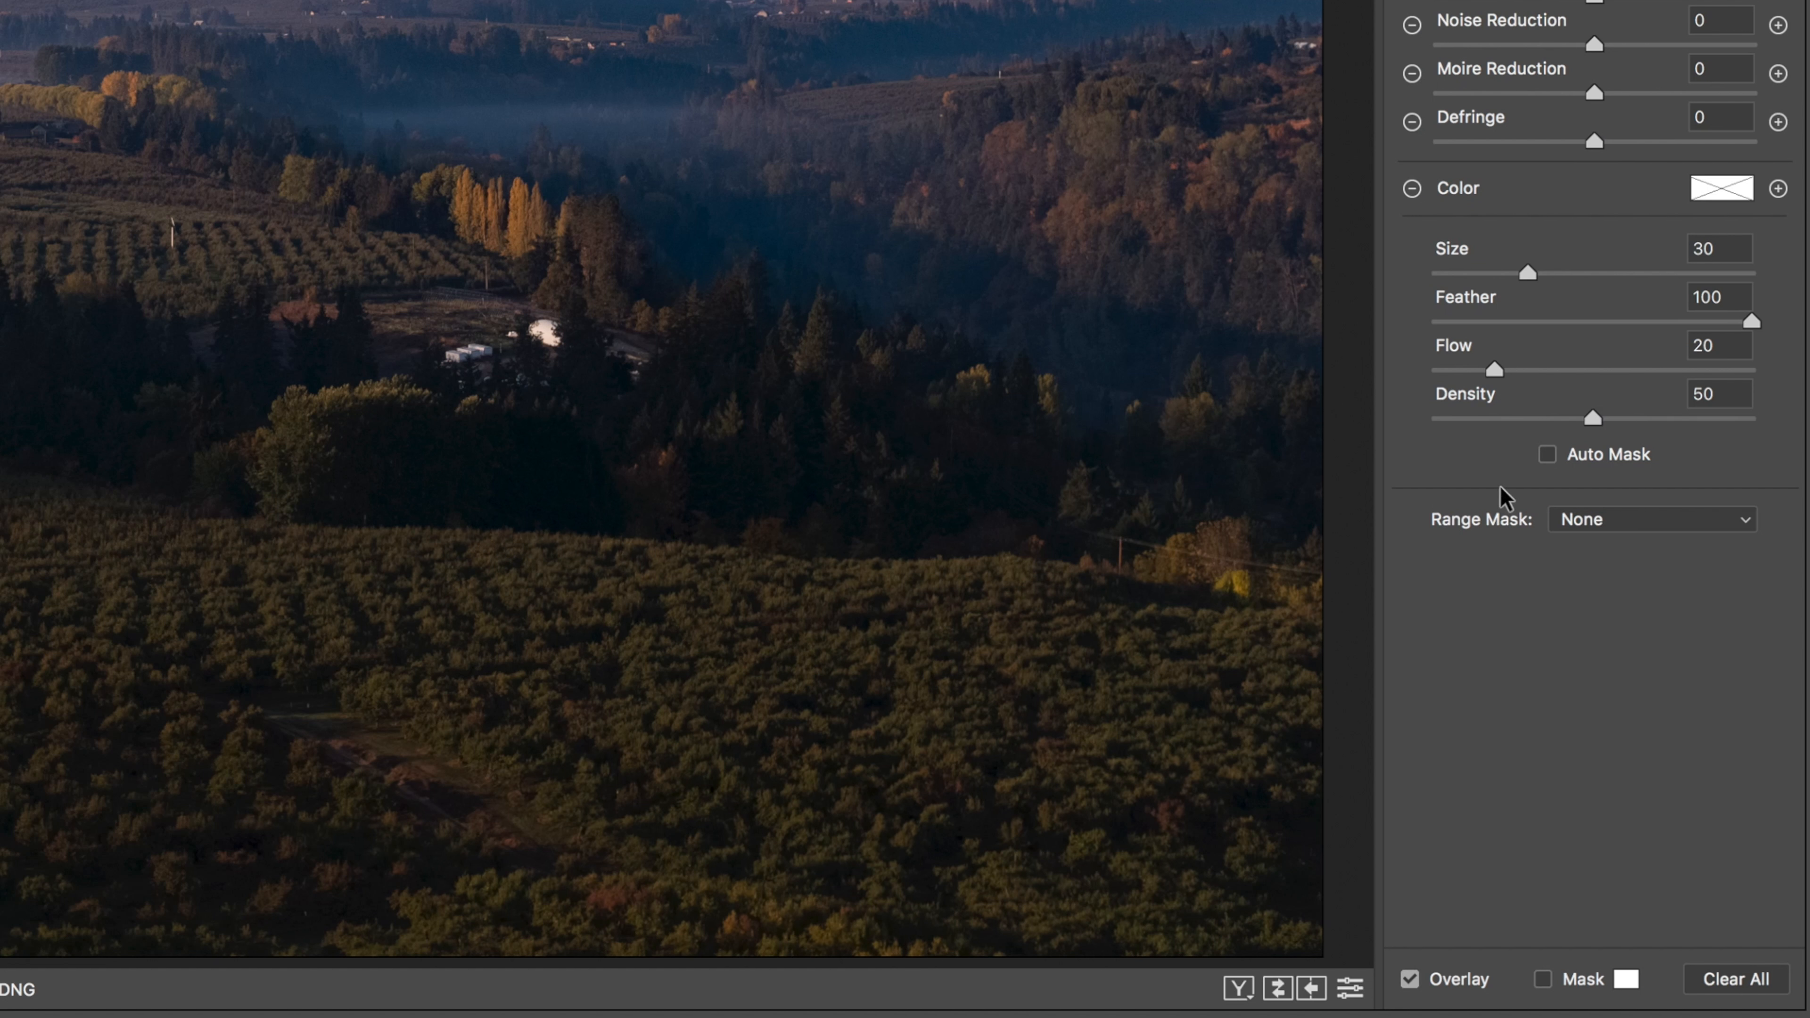
# Limit the brush adjustment with a Luminance range mask, setting the luminance range to 38/100.
pyautogui.click(1600, 525)
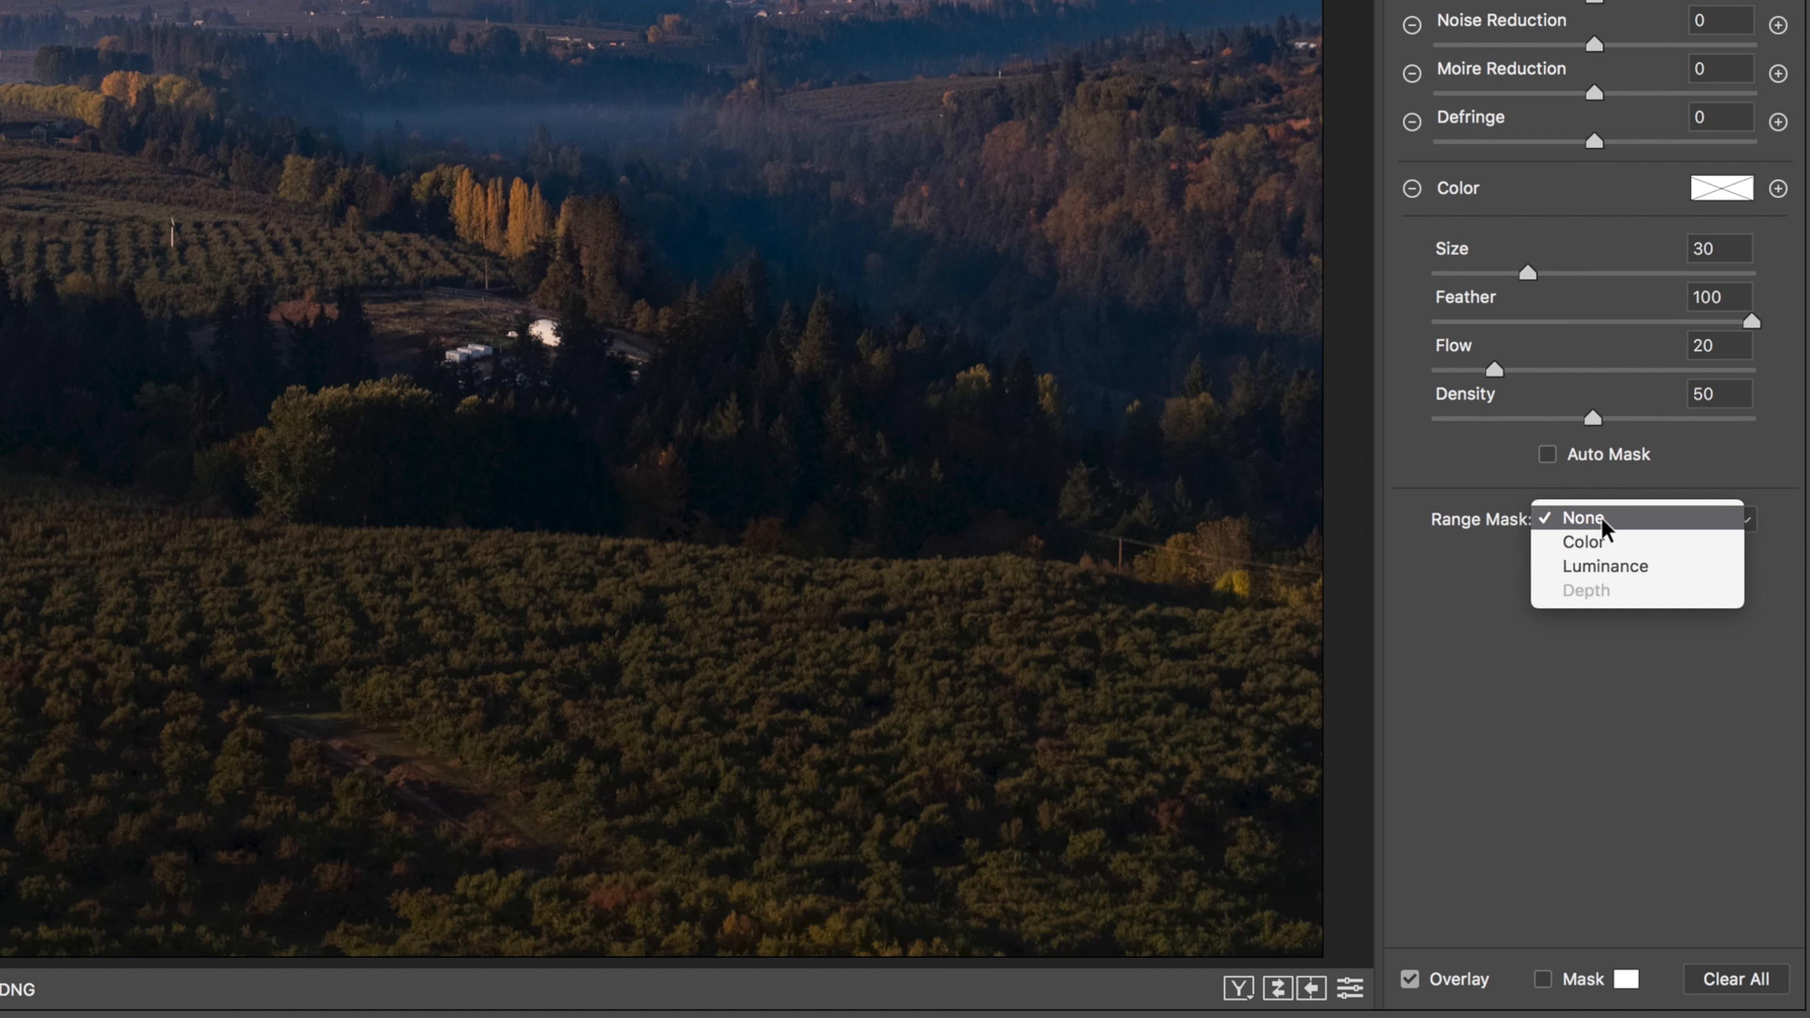
pyautogui.click(1608, 568)
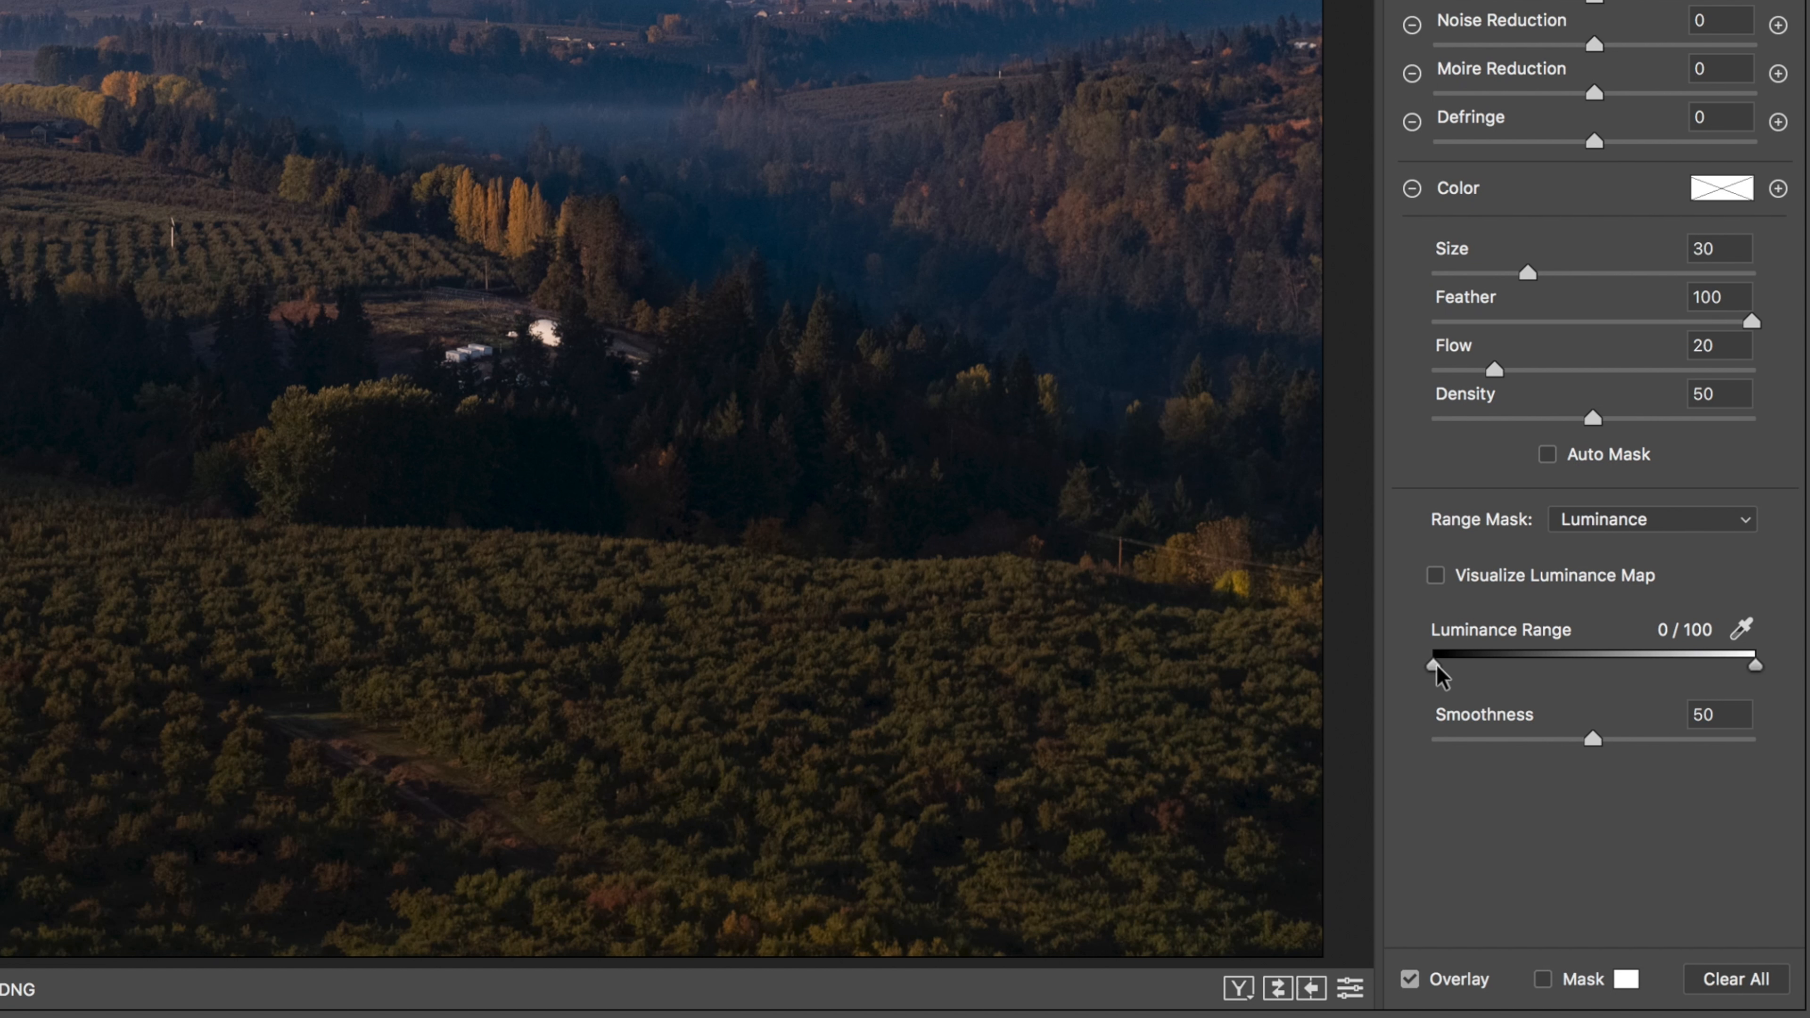
pyautogui.moveTo(1437, 667); pyautogui.dragTo(1548, 681)
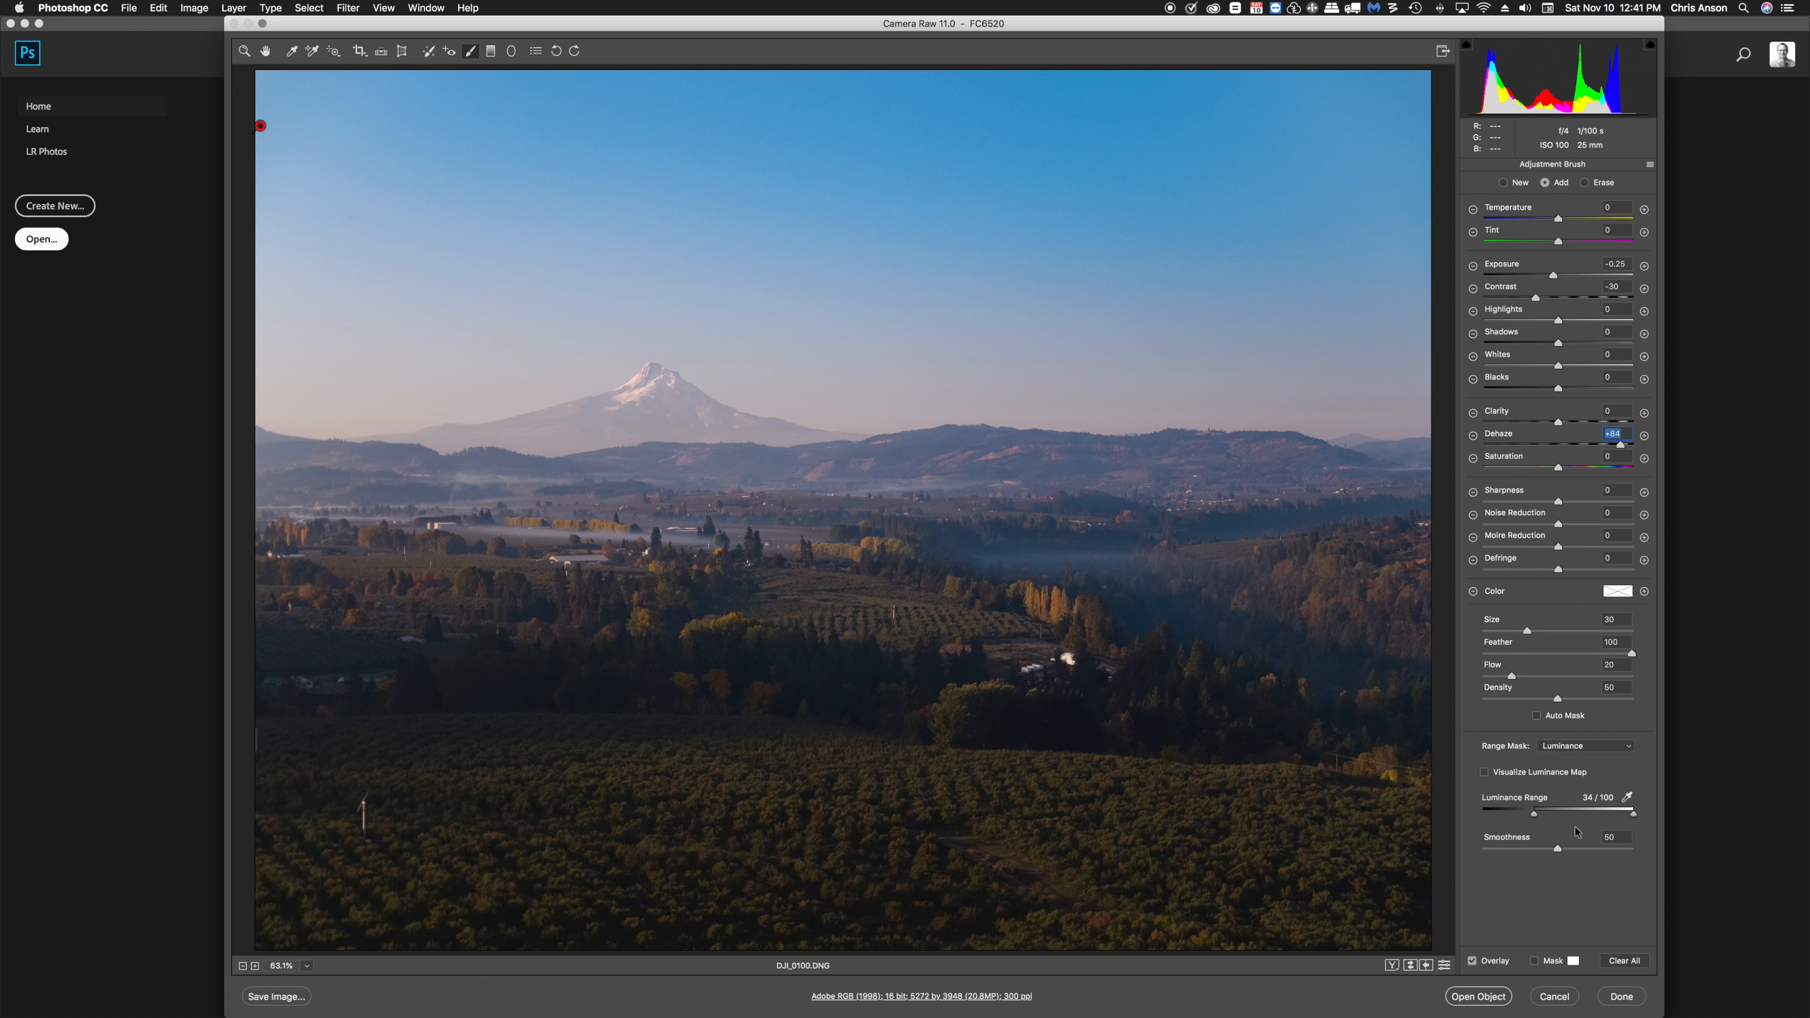
pyautogui.moveTo(1533, 814)
pyautogui.mouseDown()
pyautogui.moveTo(1587, 819)
pyautogui.moveTo(1540, 819)
pyautogui.mouseUp()
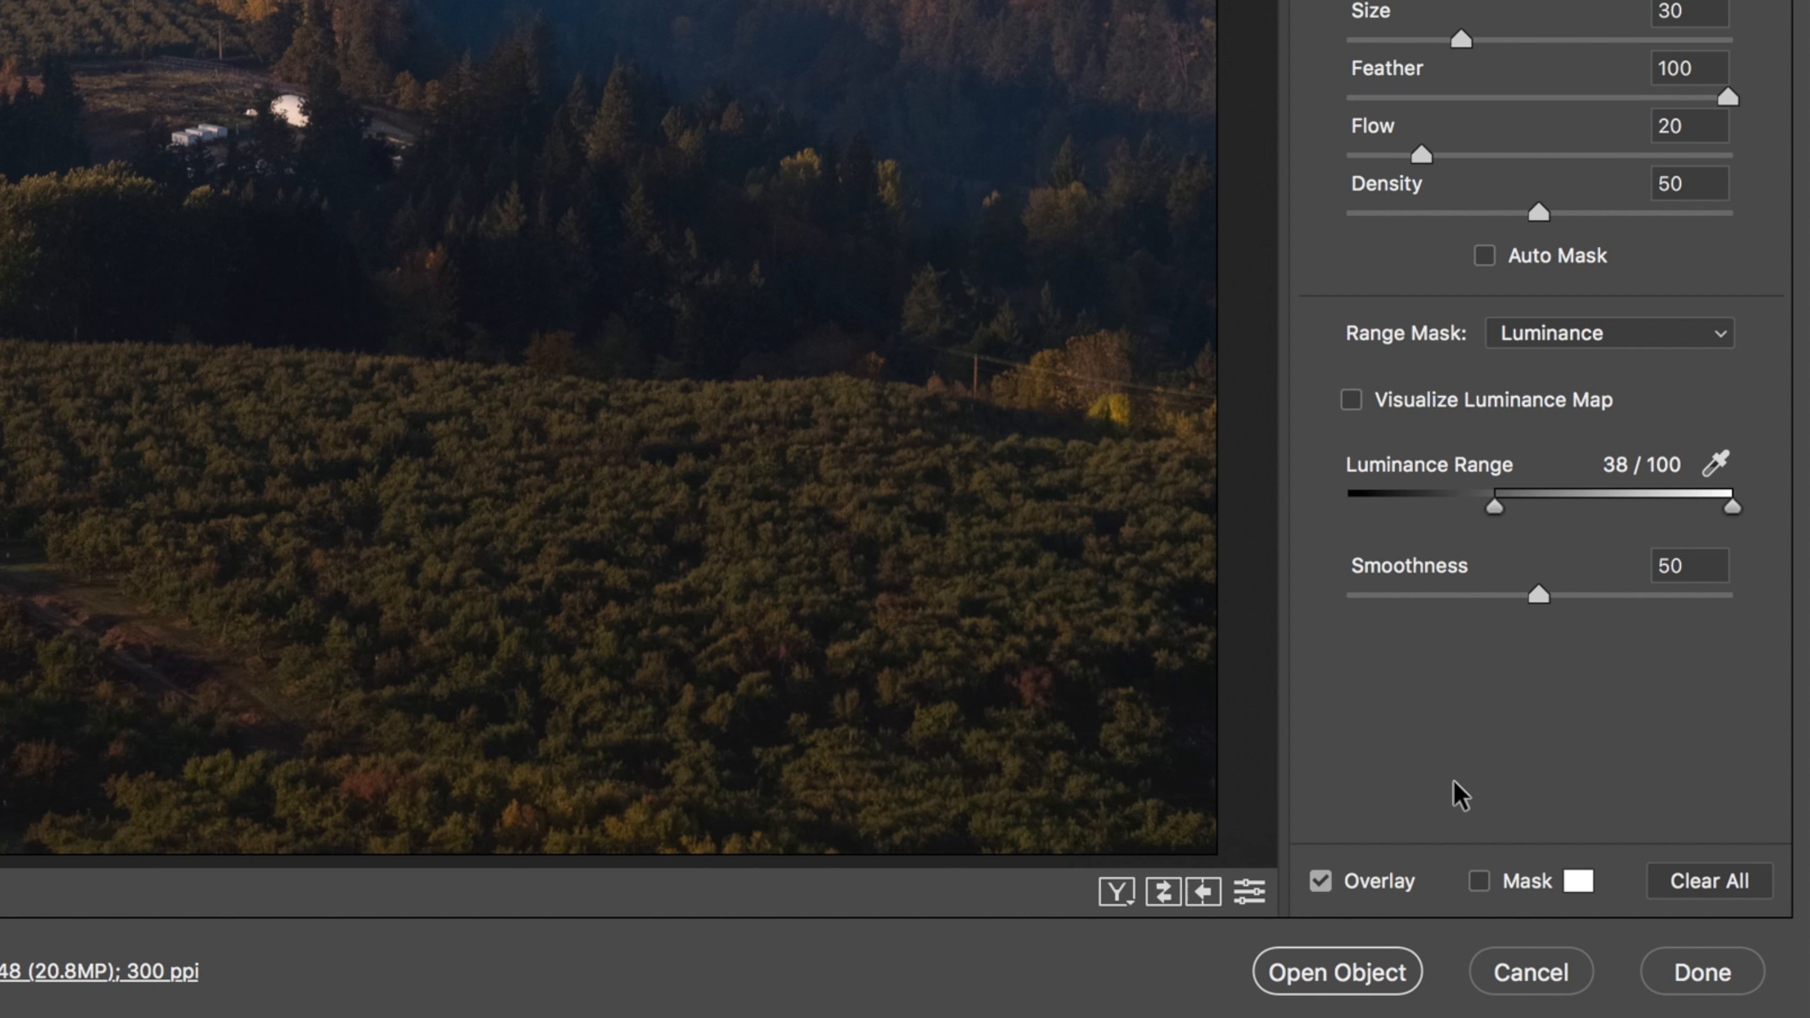
# Open the photo in Photoshop as a smart object and reopen the DJI_0100 layer's Camera Raw settings.
pyautogui.press('shift')
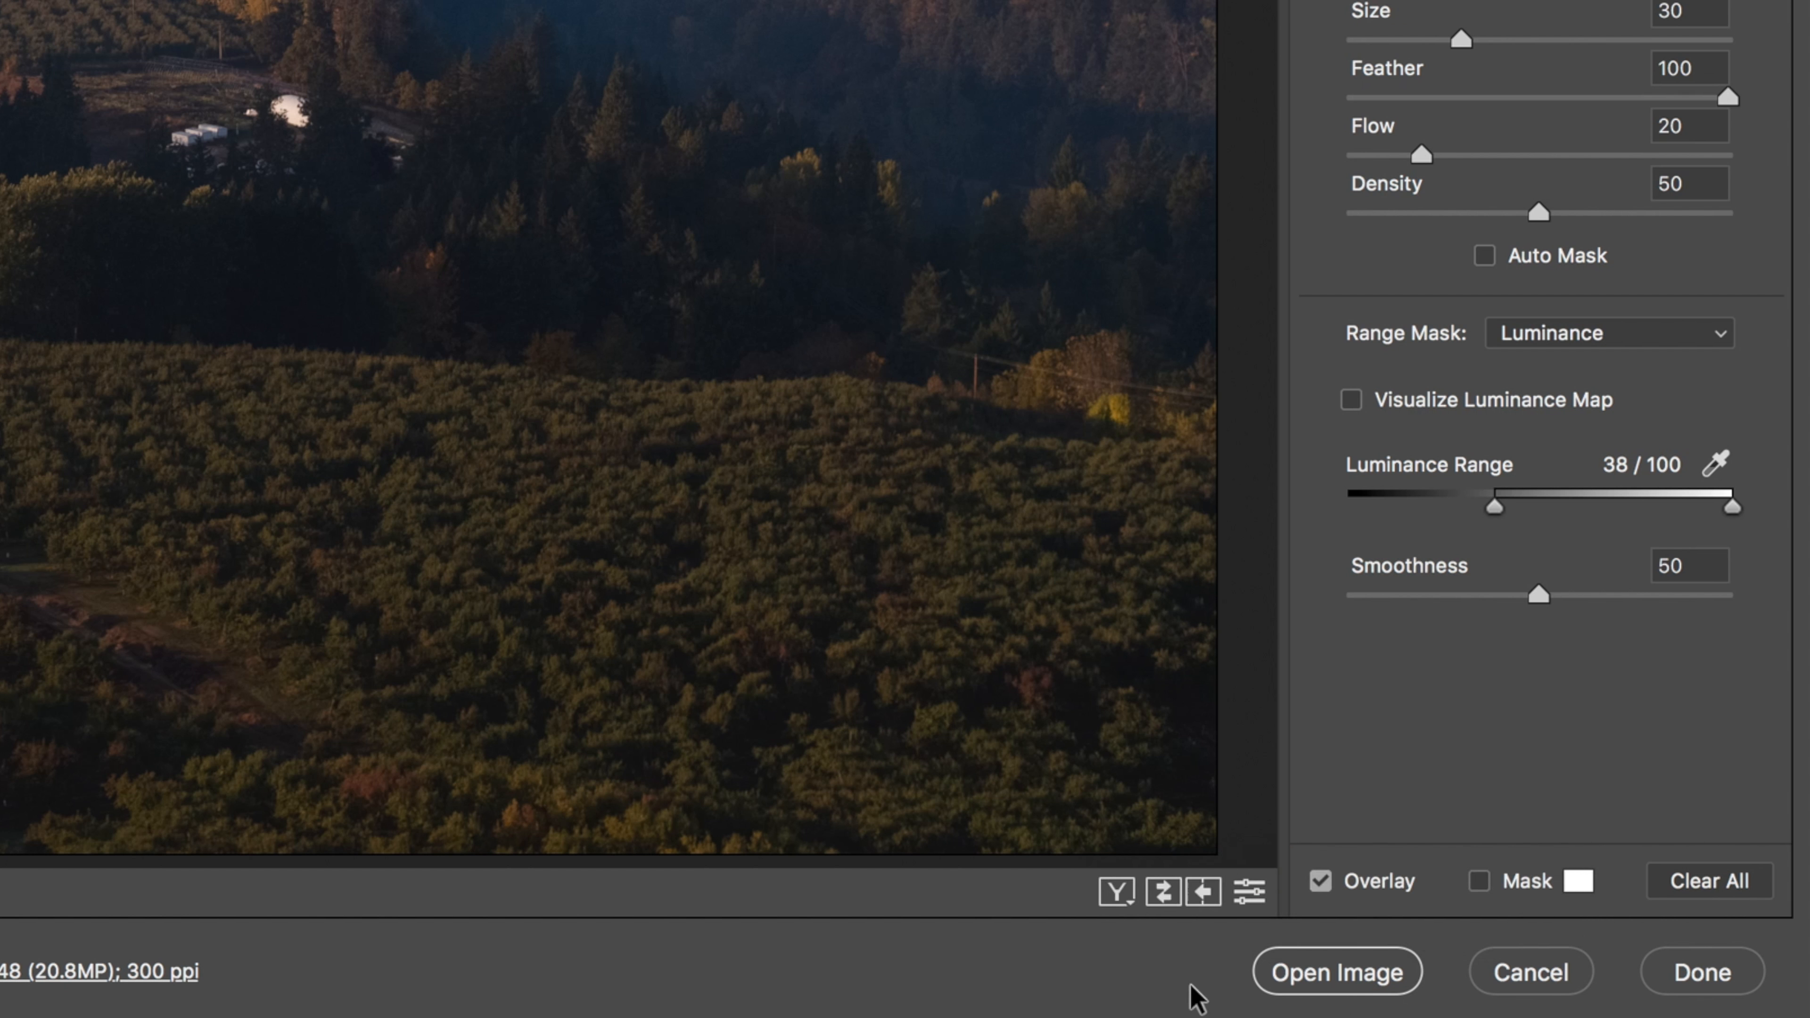
pyautogui.click(1336, 972)
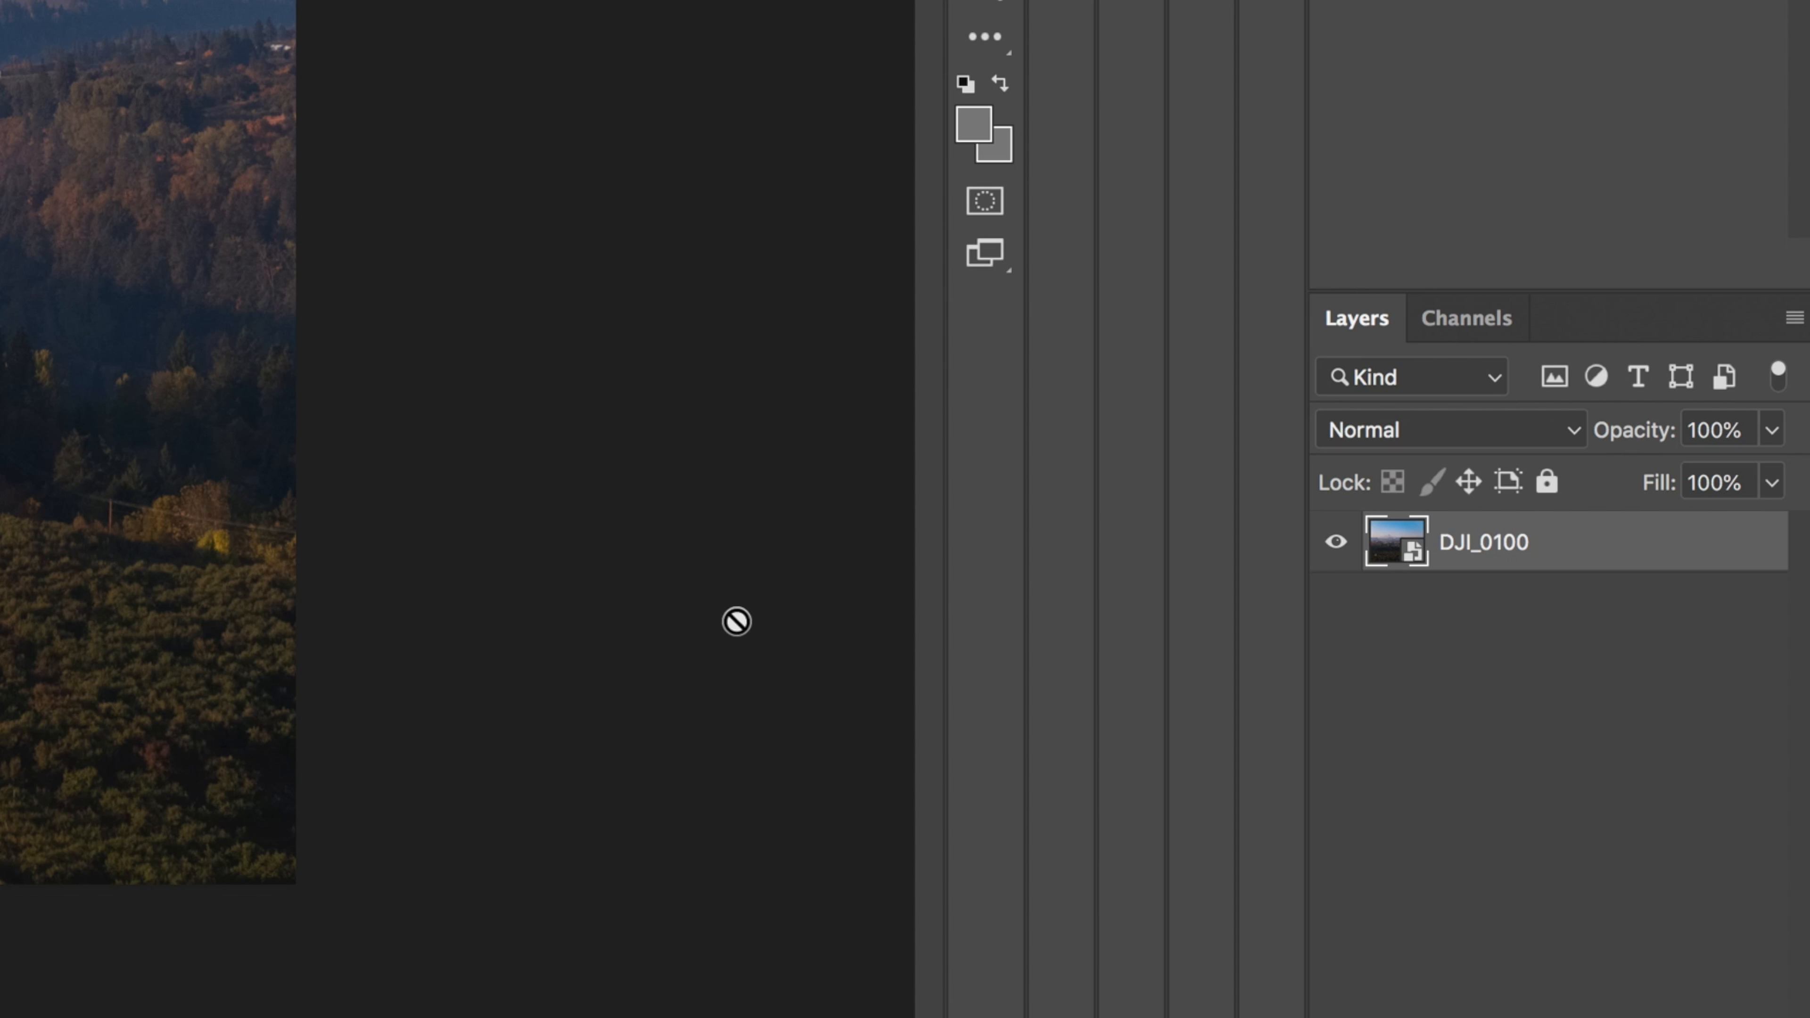
pyautogui.doubleClick(1405, 549)
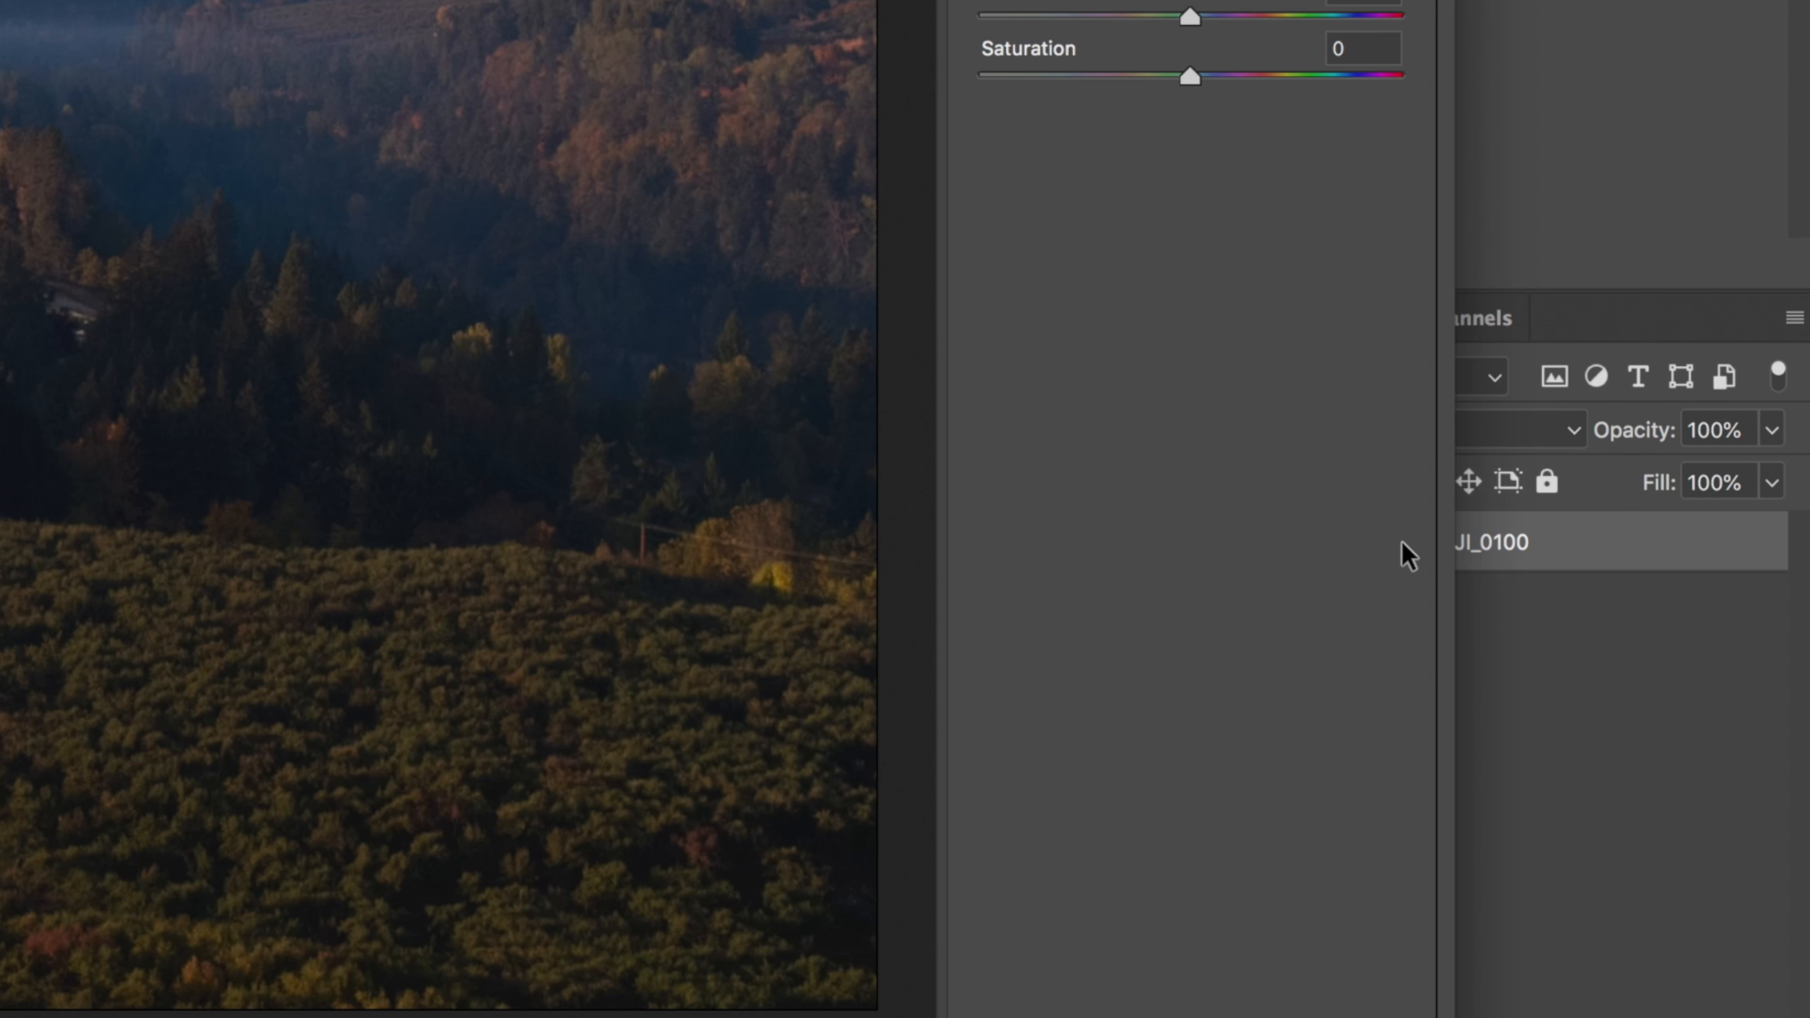